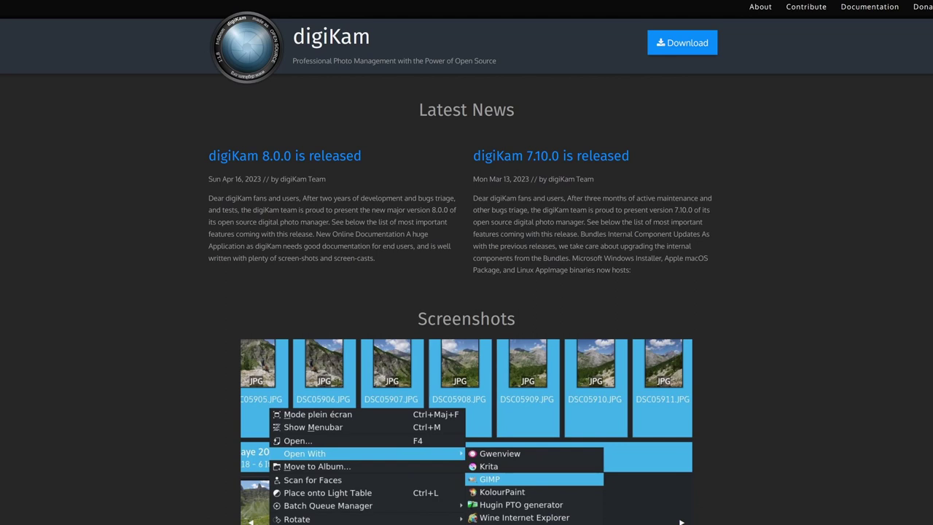
Launch digiKam from the digikam folder on drive Z: and minimise the file manager window
{"action": "key", "text": "super+e"}
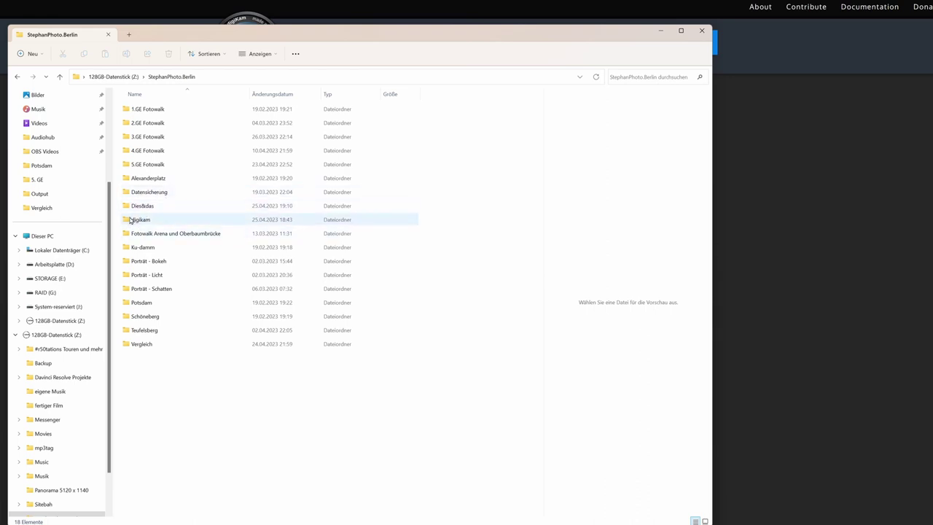
{"action": "mouse_move", "coordinate": [143, 227]}
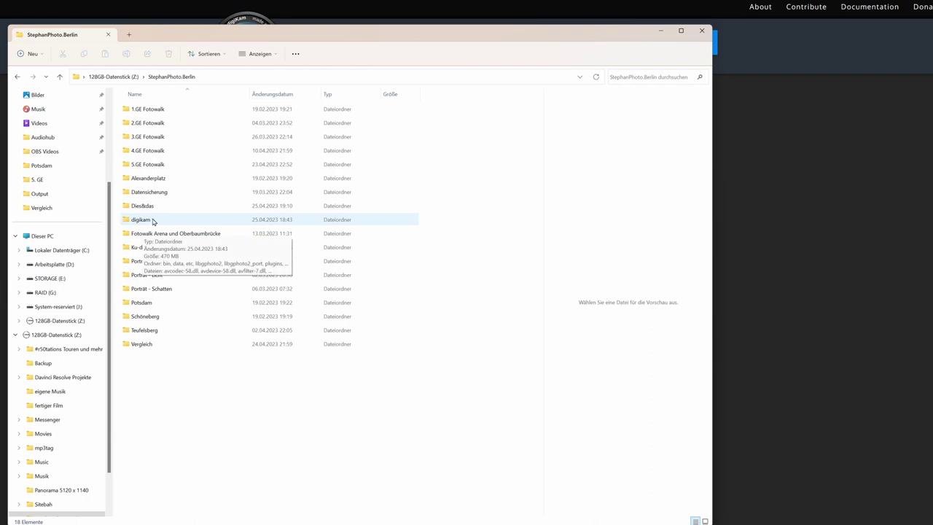
{"action": "double_click", "coordinate": [153, 220]}
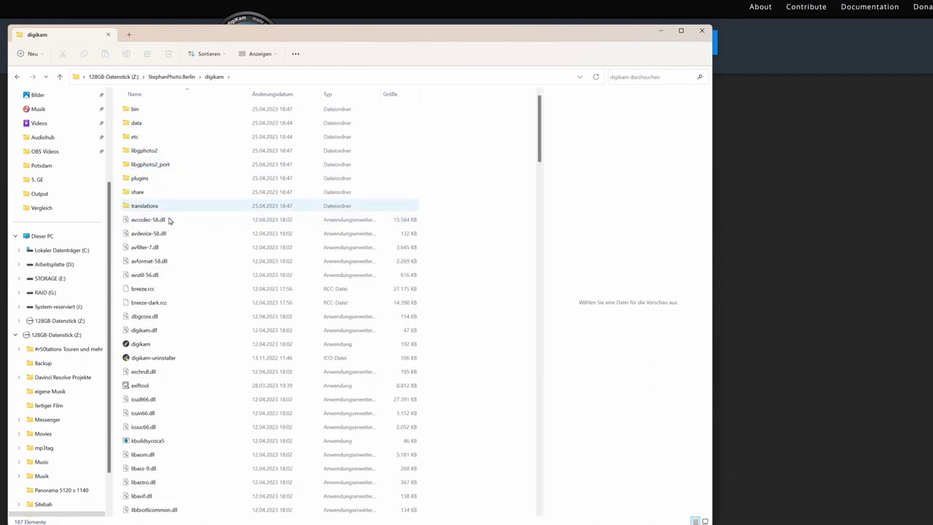
{"action": "double_click", "coordinate": [140, 344]}
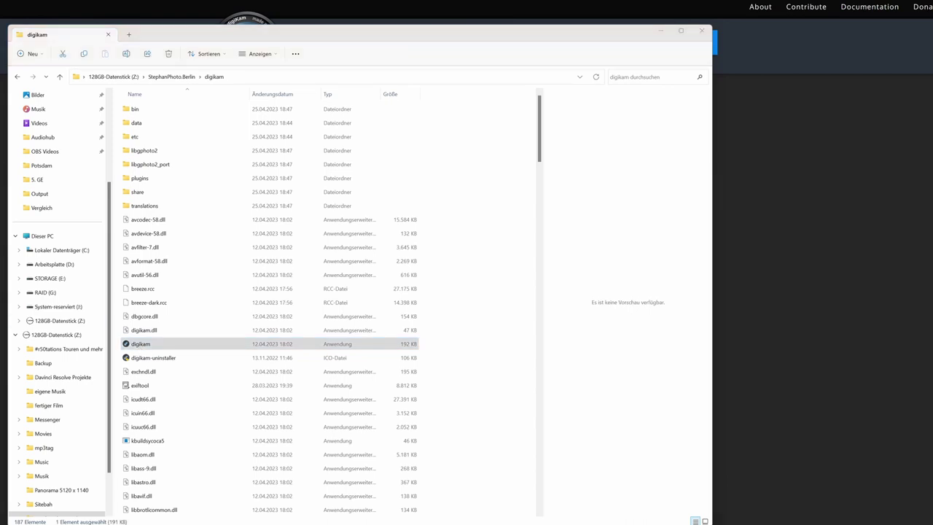
{"action": "left_click", "coordinate": [660, 31]}
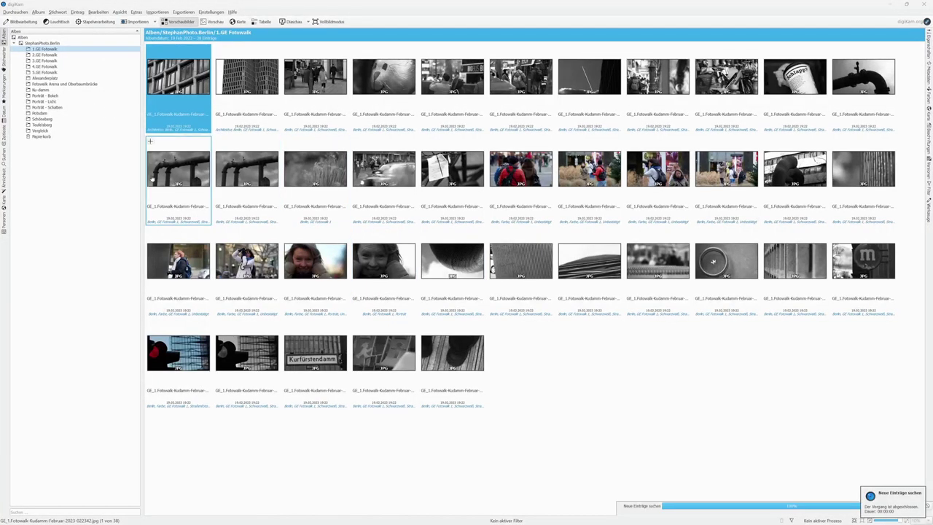
Hide the album tree and try smaller and larger thumbnail sizes for the 1.GE Fotowalk album
{"action": "left_click", "coordinate": [4, 38]}
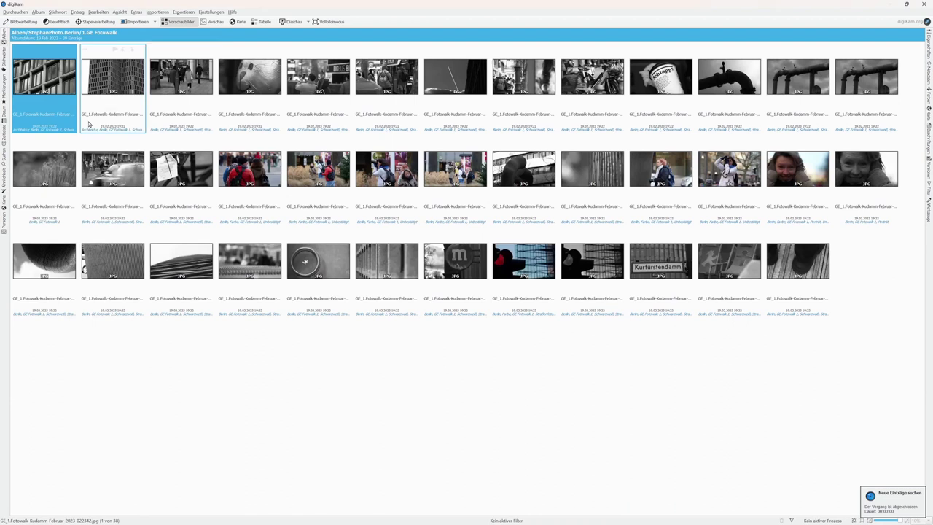
{"action": "mouse_move", "coordinate": [49, 85]}
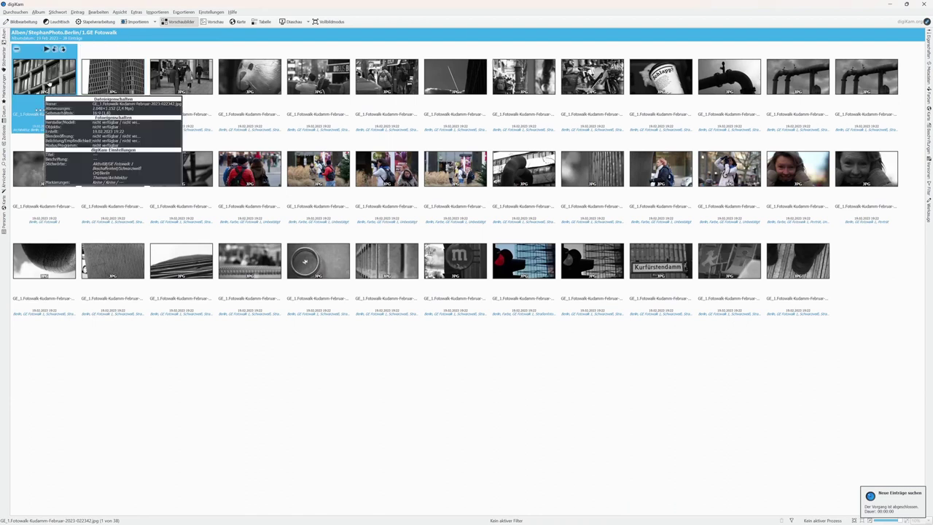
{"action": "mouse_move", "coordinate": [886, 521]}
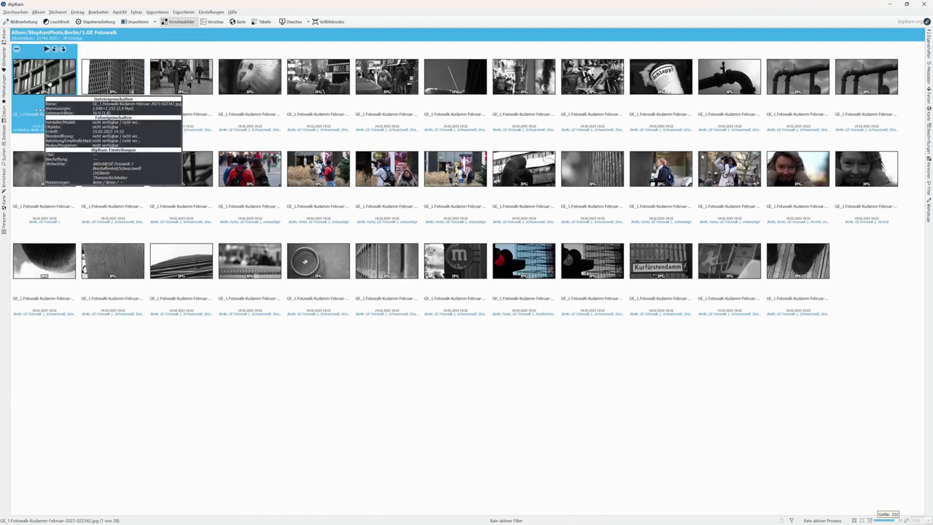
{"action": "scroll", "coordinate": [49, 85], "scroll_direction": "down", "scroll_amount": 1}
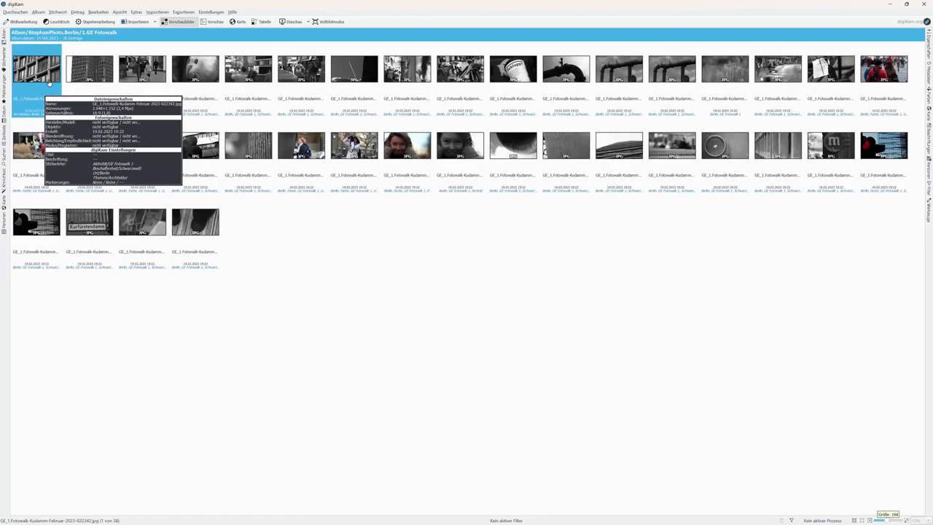
{"action": "scroll", "coordinate": [49, 85], "scroll_direction": "down", "scroll_amount": 1}
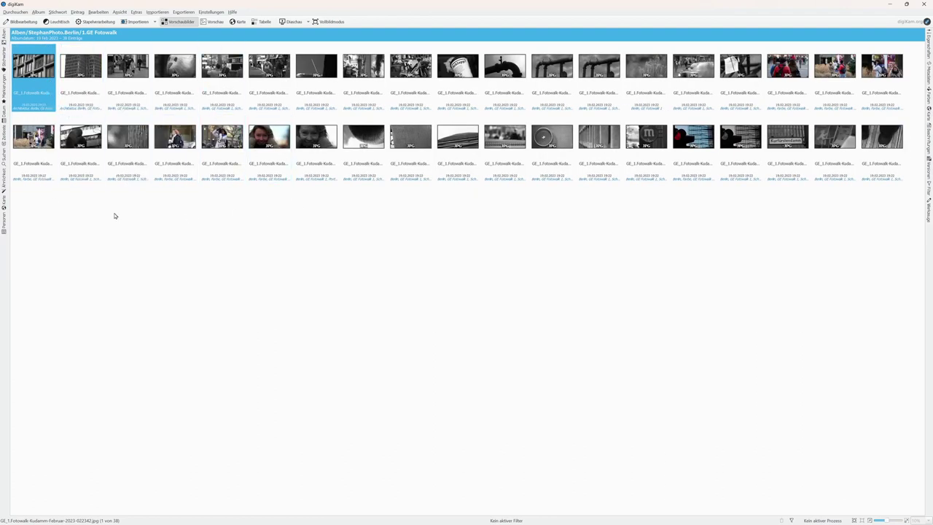
{"action": "scroll", "coordinate": [115, 215], "scroll_direction": "up", "scroll_amount": 1}
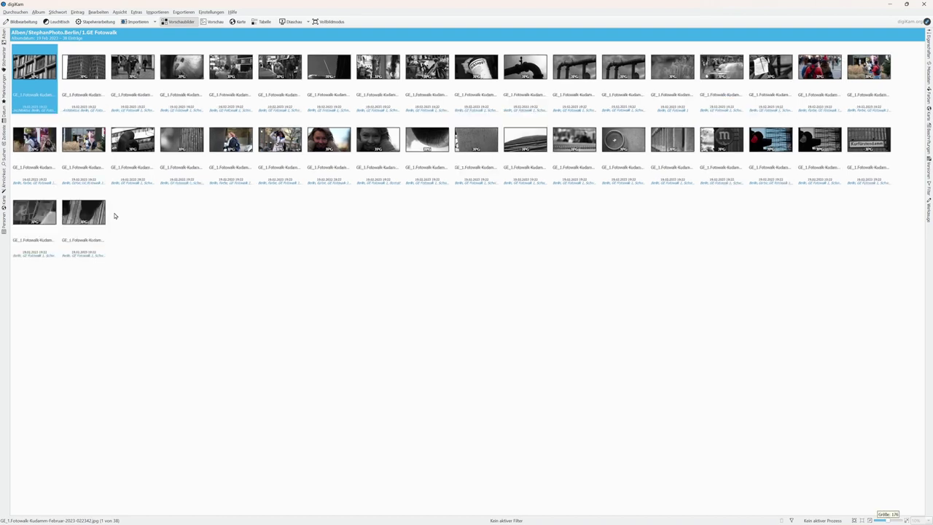
{"action": "scroll", "coordinate": [115, 215], "scroll_direction": "up", "scroll_amount": 1}
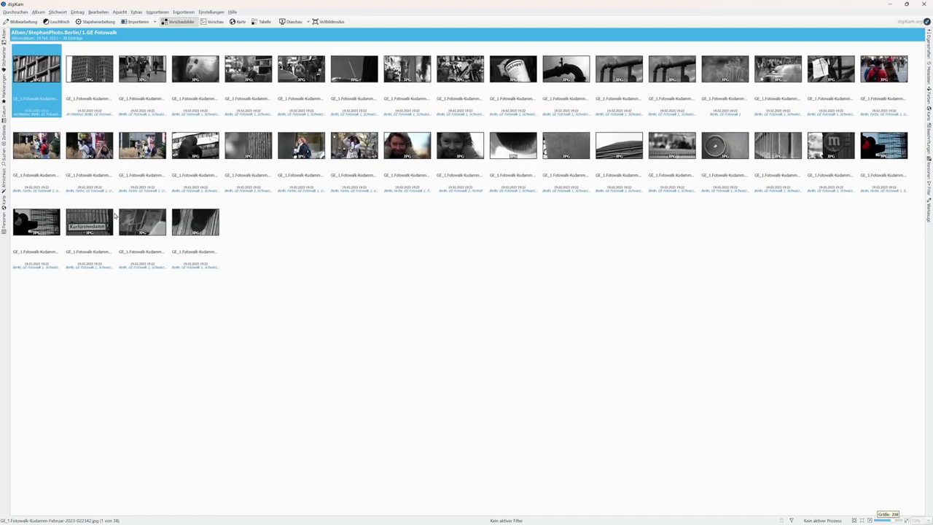
{"action": "scroll", "coordinate": [115, 216], "scroll_direction": "up", "scroll_amount": 1}
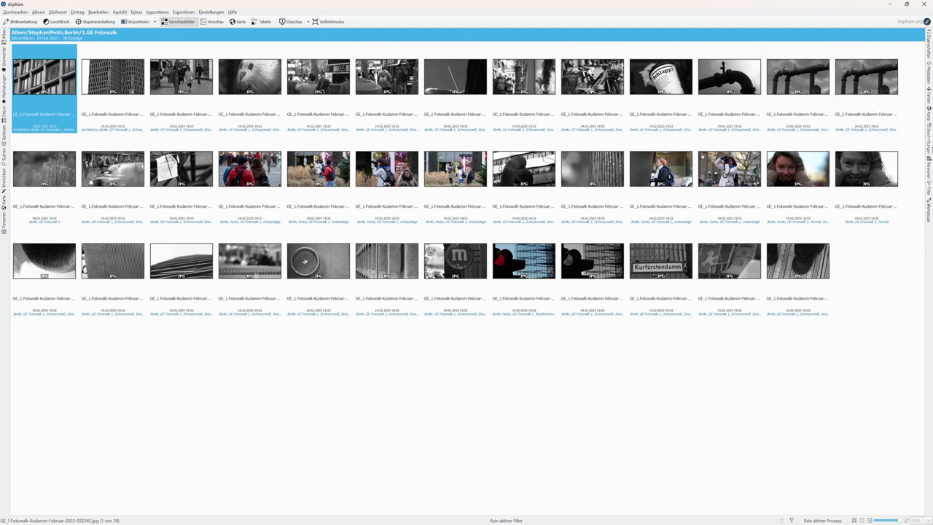
Show the selected photo's assigned tags and the Stichwörter tree, and open the tag manager
{"action": "left_click", "coordinate": [928, 135]}
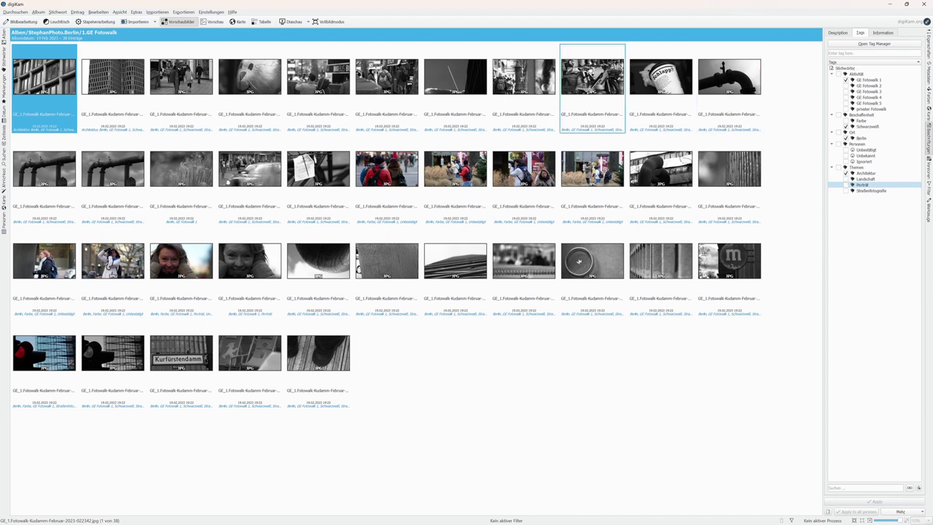
{"action": "left_click", "coordinate": [7, 65]}
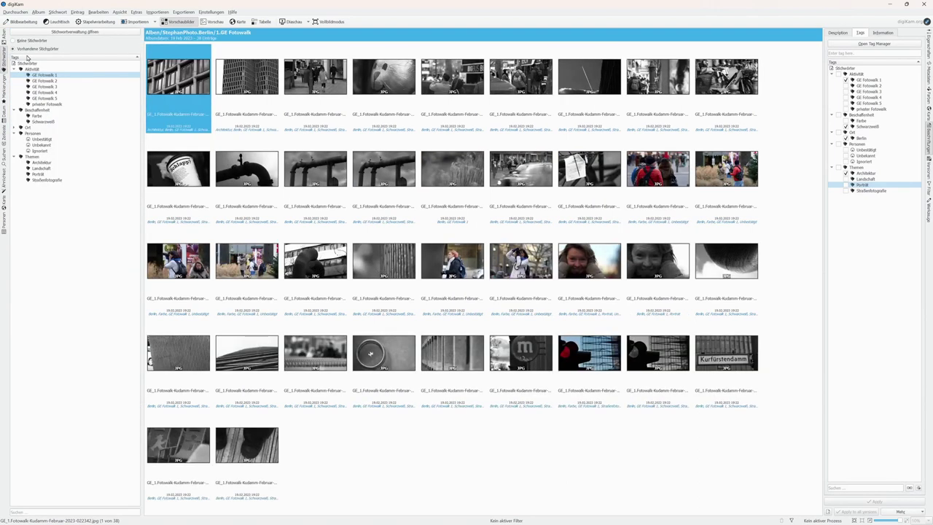
{"action": "left_click", "coordinate": [74, 32]}
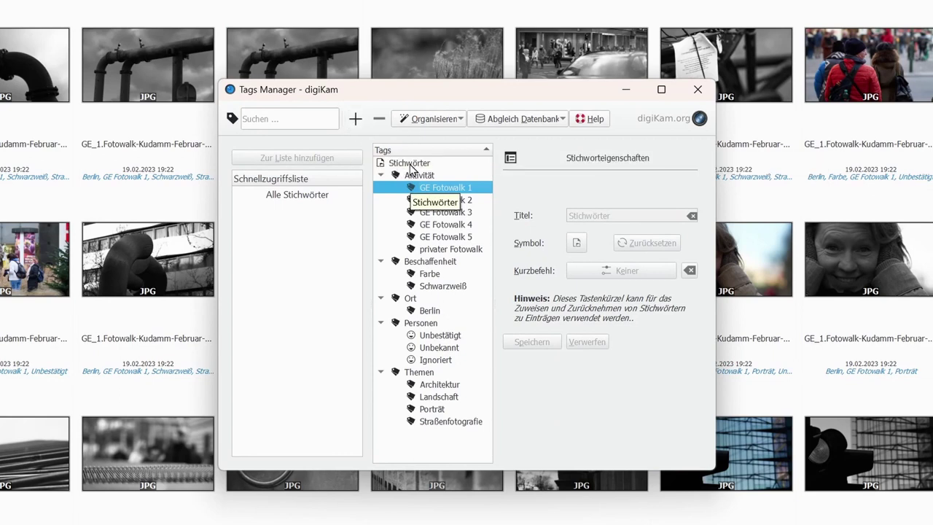
Create a new top-level tag titled "blabla" under Stichwörter
{"action": "left_click", "coordinate": [410, 163]}
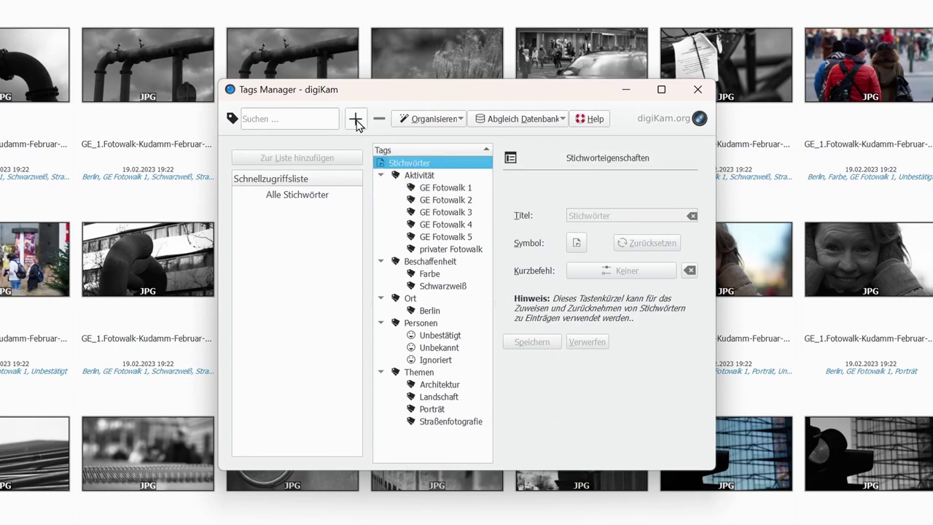
{"action": "left_click", "coordinate": [356, 119]}
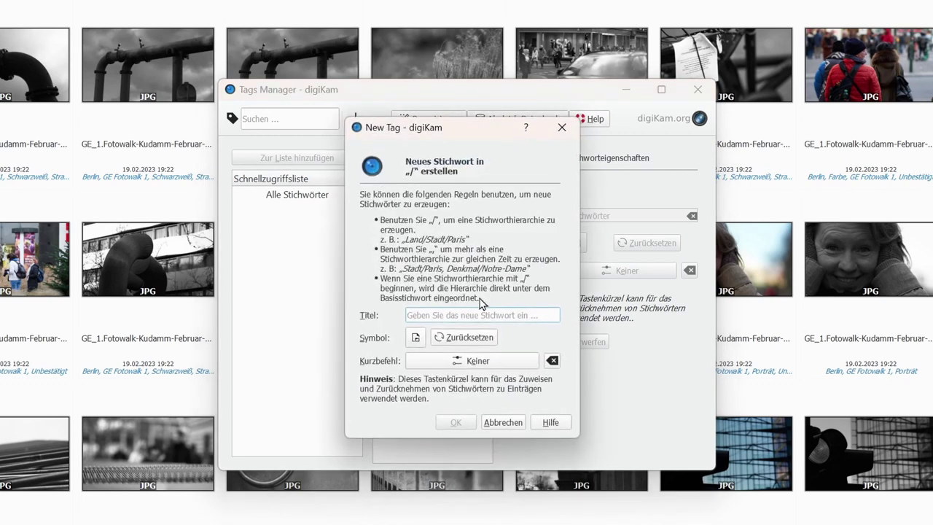
{"action": "type", "text": "blabla"}
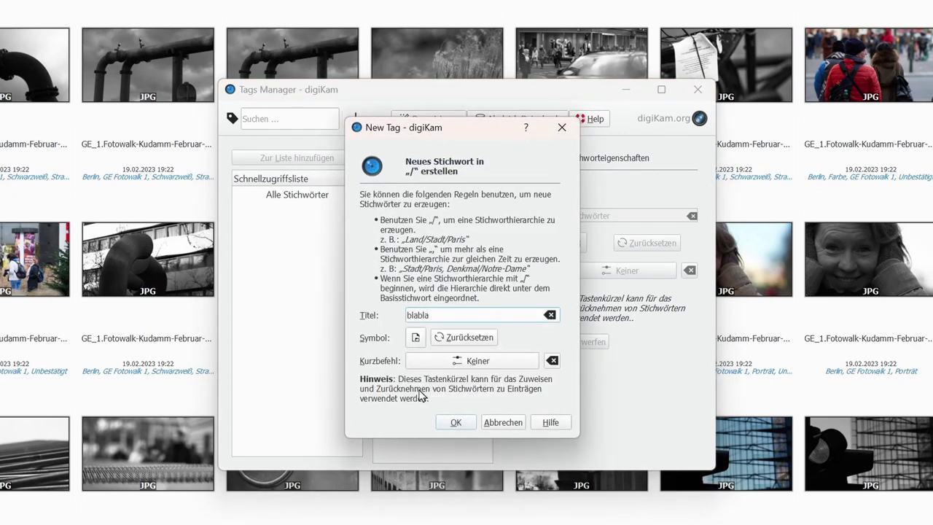
{"action": "left_click", "coordinate": [451, 423]}
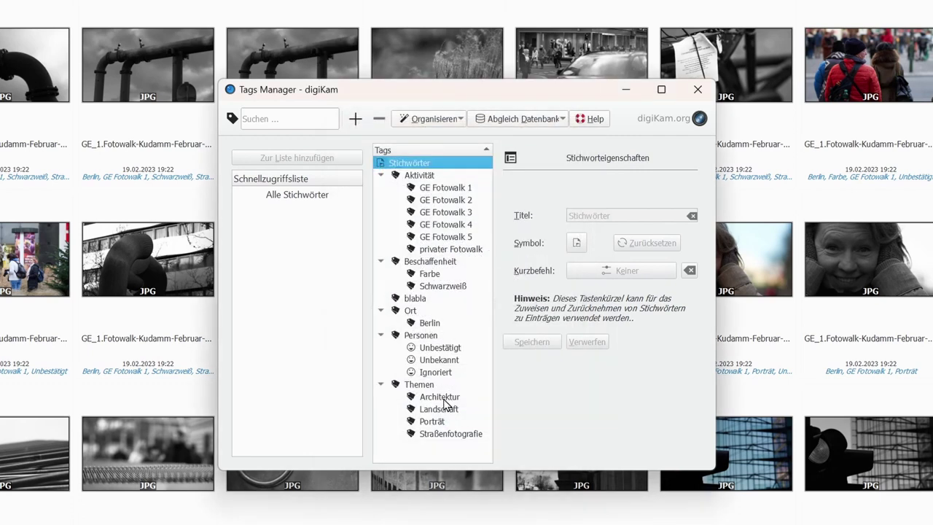
Create a sub-tag titled "1. blabla" under the blabla tag and select it in the tag tree
{"action": "left_click", "coordinate": [414, 309]}
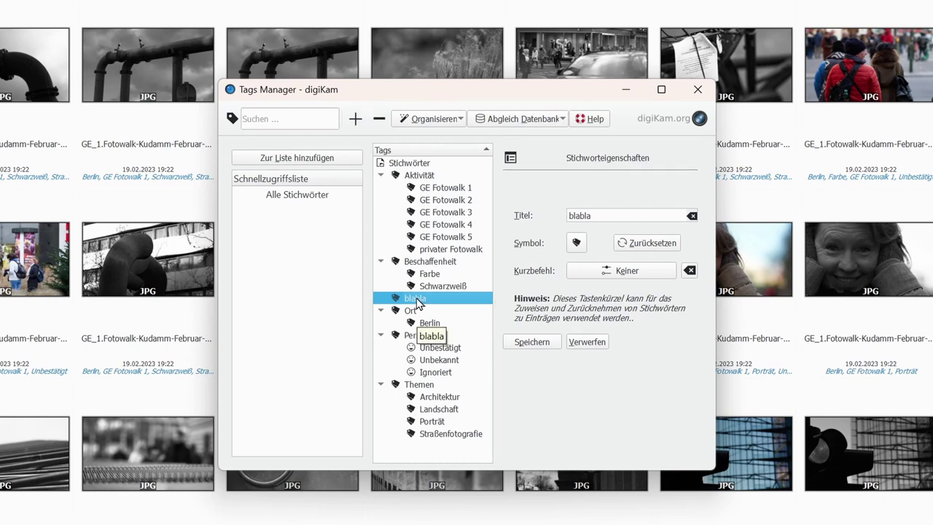
{"action": "left_click", "coordinate": [355, 118]}
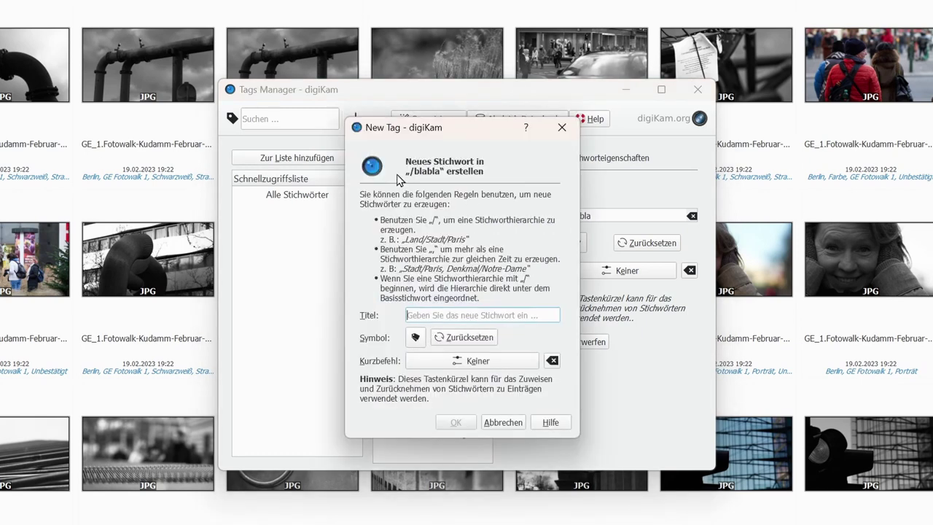
{"action": "left_click", "coordinate": [503, 423]}
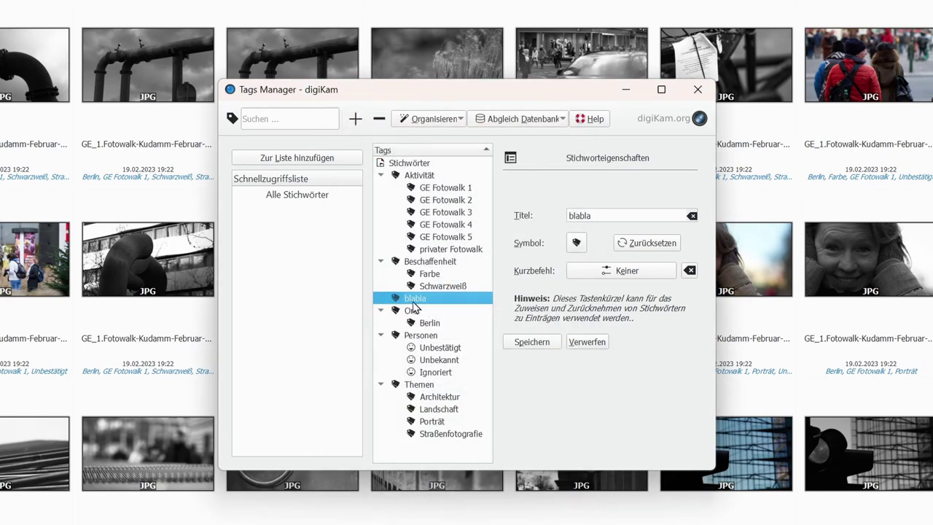
{"action": "left_click", "coordinate": [355, 119]}
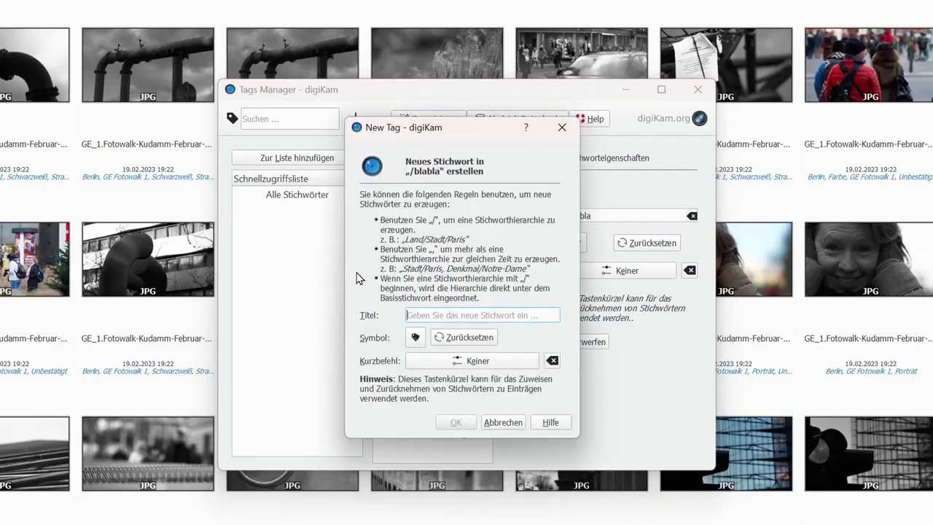
{"action": "type", "text": "1."}
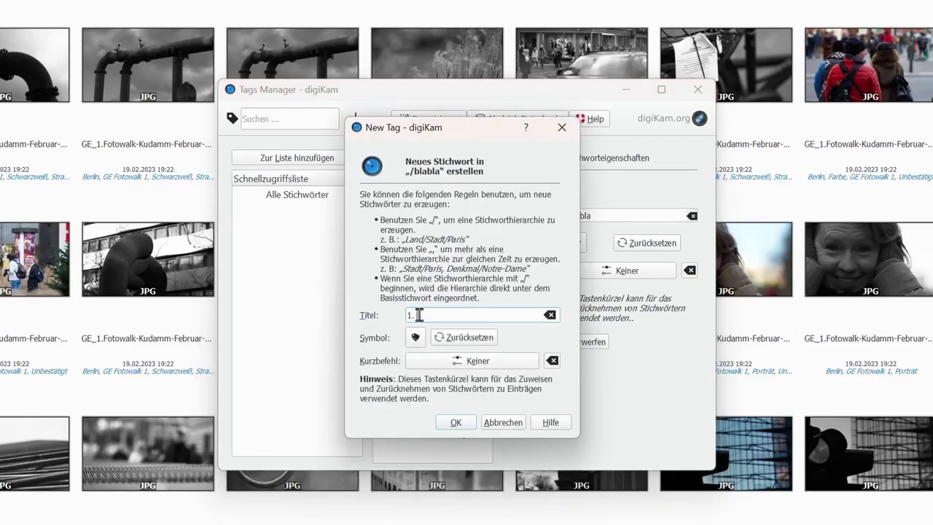
{"action": "type", "text": " blabla"}
{"action": "left_click", "coordinate": [470, 426]}
{"action": "left_click", "coordinate": [381, 299]}
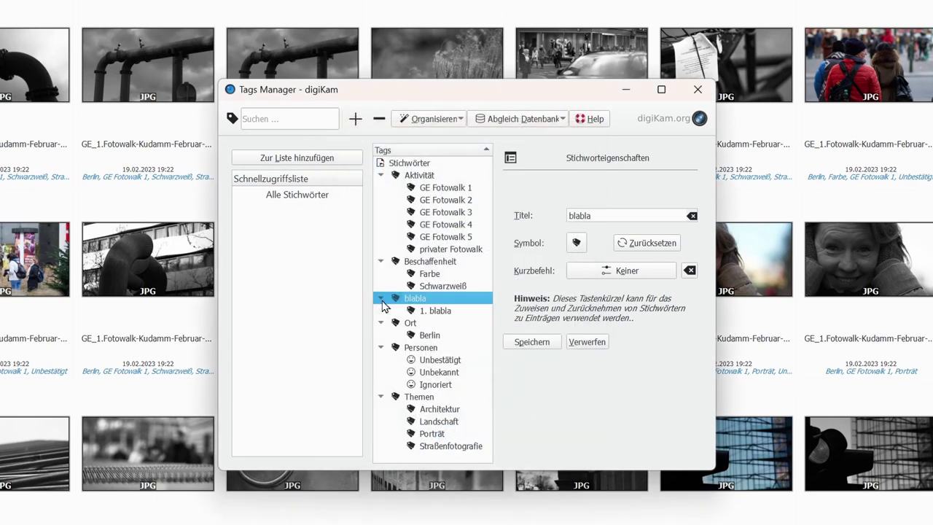
{"action": "left_click", "coordinate": [429, 311]}
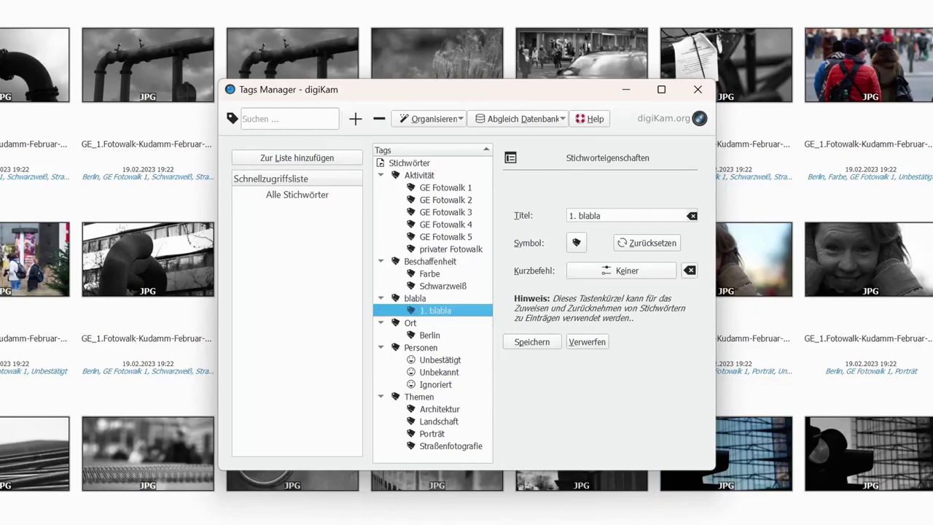
{"action": "key", "text": "Escape"}
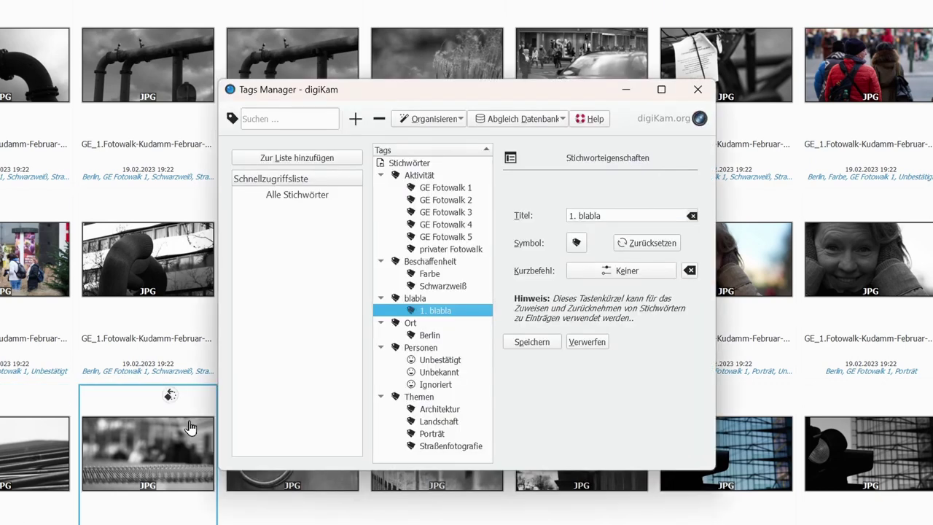
Delete the blabla tag together with its sub-tag and leave the tag manager
{"action": "left_click", "coordinate": [422, 296]}
{"action": "right_click", "coordinate": [422, 296]}
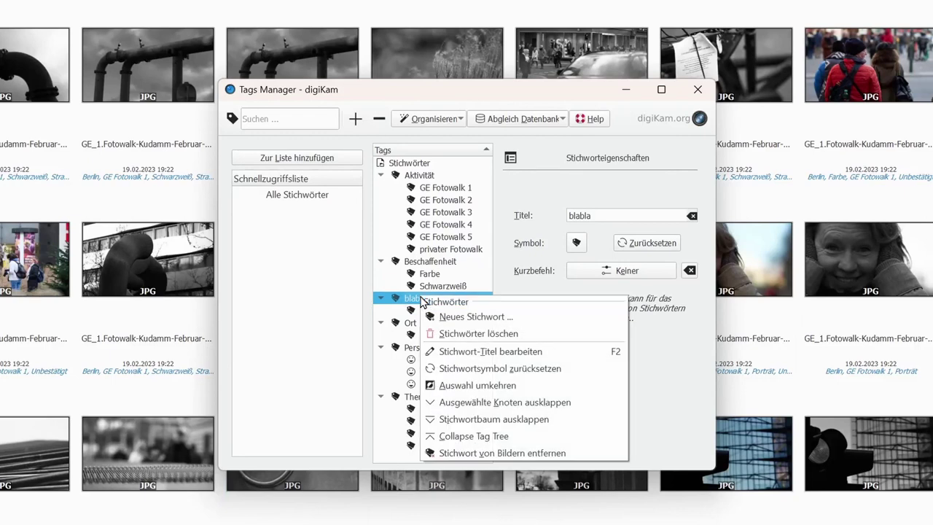
{"action": "left_click", "coordinate": [457, 334]}
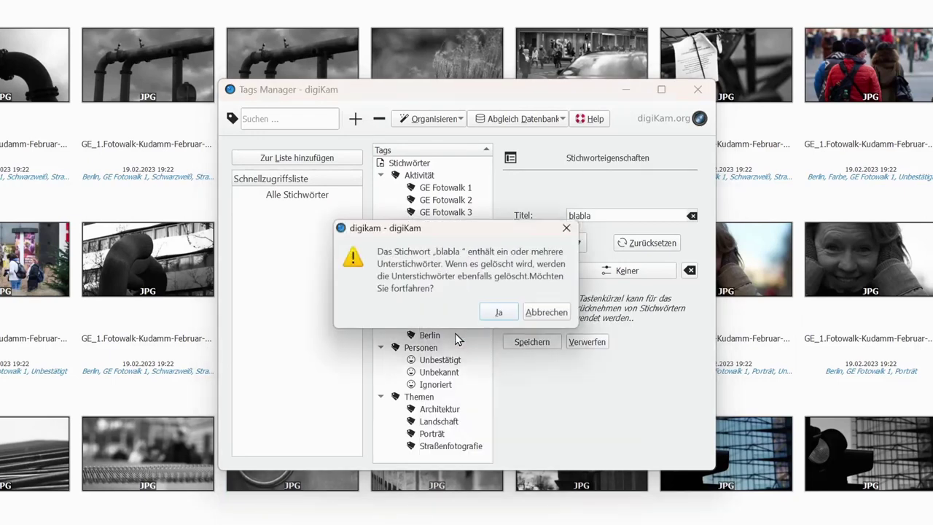
{"action": "left_click", "coordinate": [504, 314]}
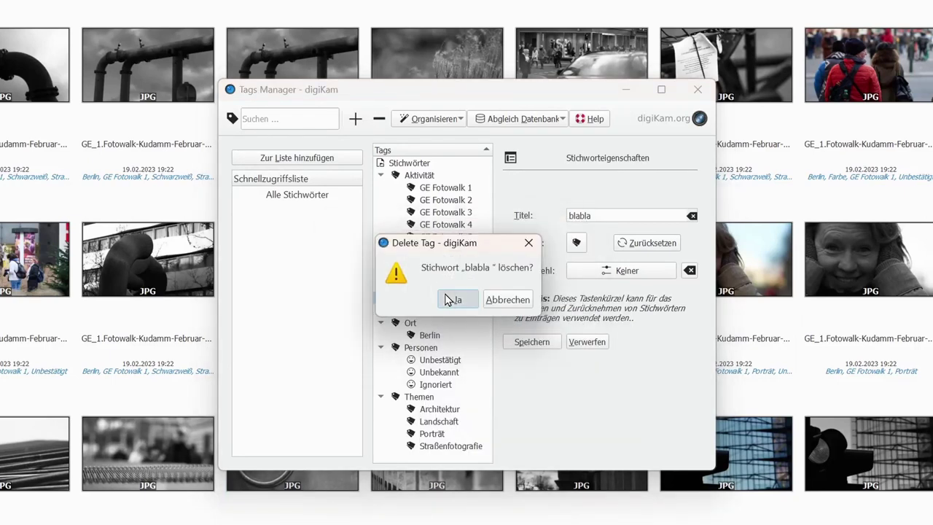
{"action": "left_click", "coordinate": [452, 298]}
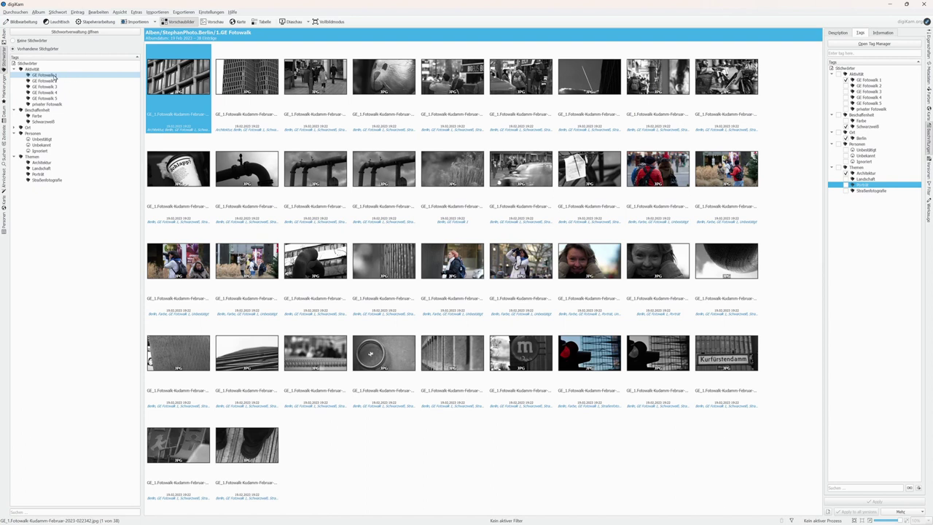
Browse the photos by tag, viewing Schwarzweiß, Farbe and Porträt in turn
{"action": "left_click", "coordinate": [40, 121]}
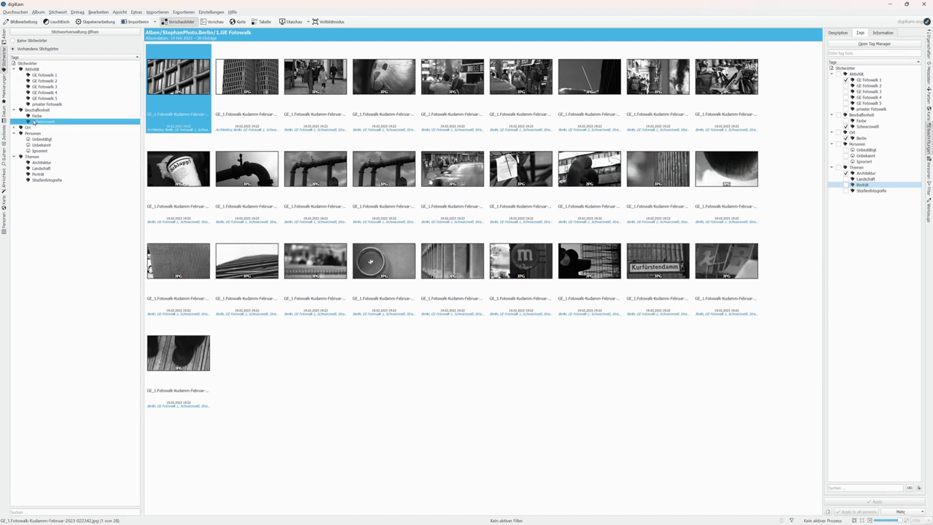
{"action": "left_click", "coordinate": [36, 116]}
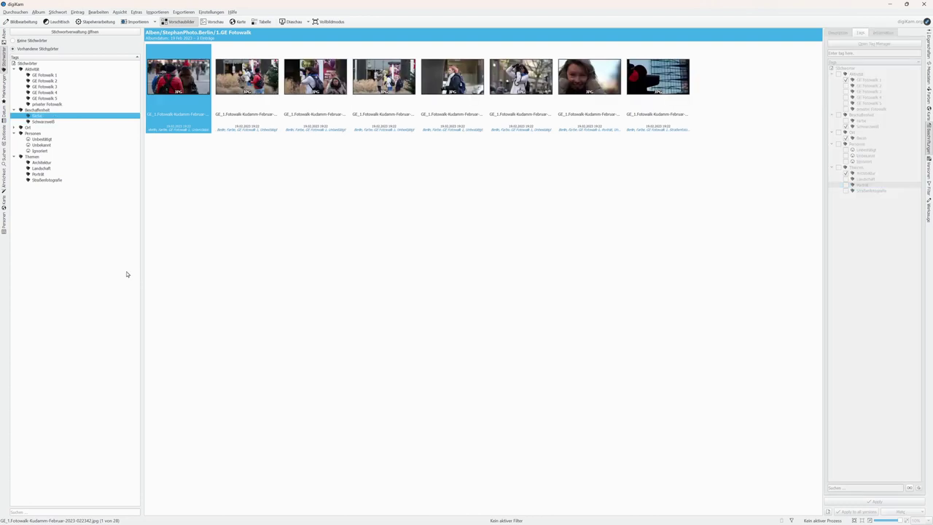
{"action": "left_click", "coordinate": [38, 175]}
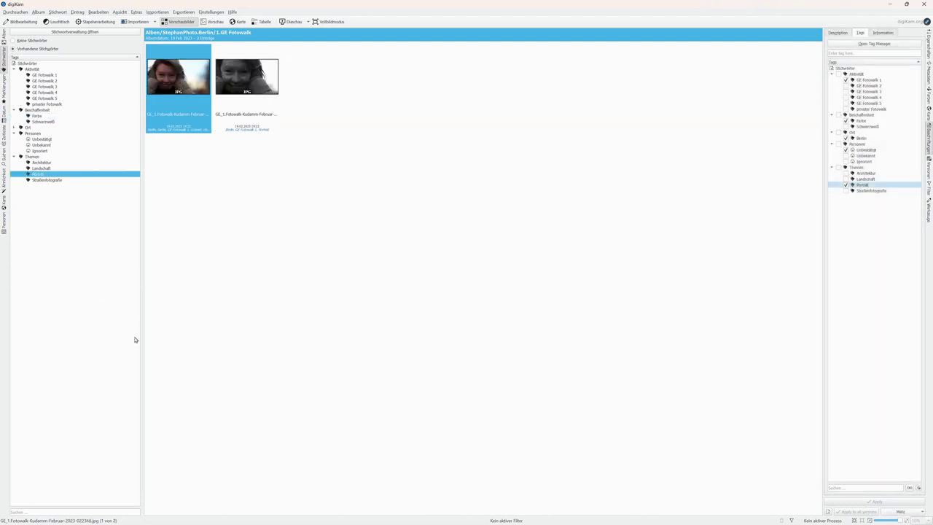
View the photos tagged Straßenfotografie, and look through the photos that have no tags yet across the albums
{"action": "left_click", "coordinate": [43, 180]}
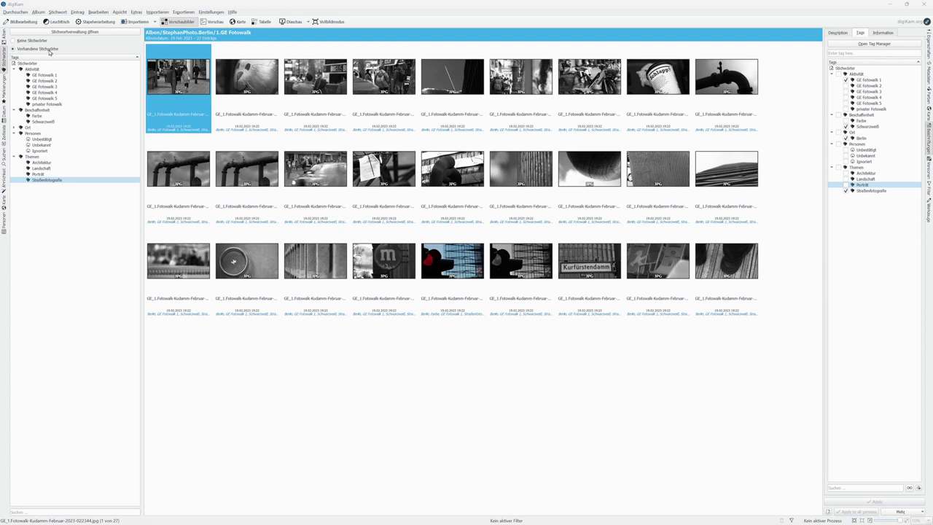
{"action": "left_click", "coordinate": [13, 40]}
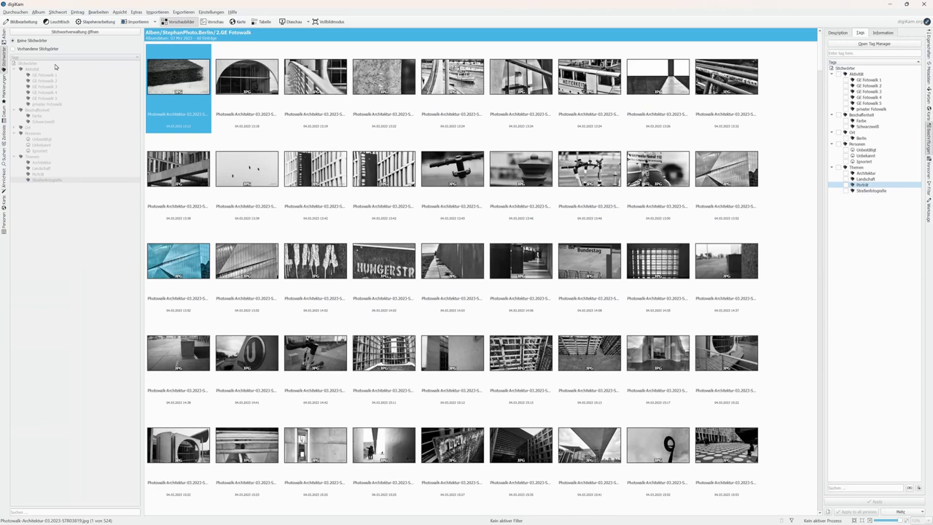
{"action": "scroll", "coordinate": [305, 200], "scroll_direction": "down", "scroll_amount": 5}
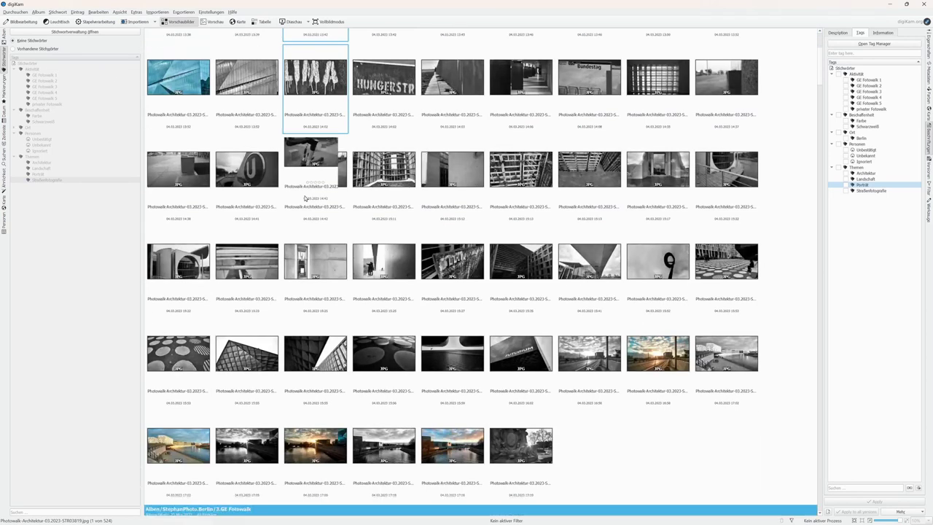
{"action": "scroll", "coordinate": [305, 200], "scroll_direction": "down", "scroll_amount": 10}
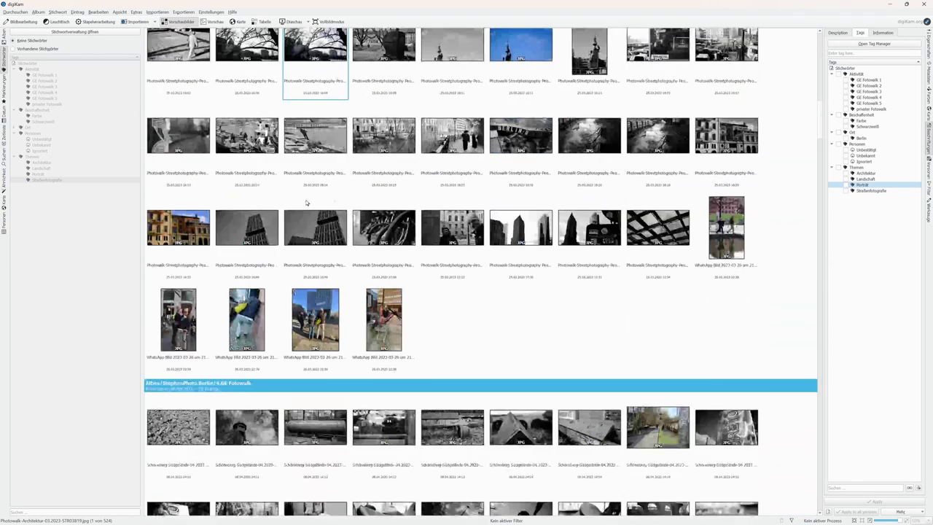
{"action": "scroll", "coordinate": [306, 203], "scroll_direction": "down", "scroll_amount": 10}
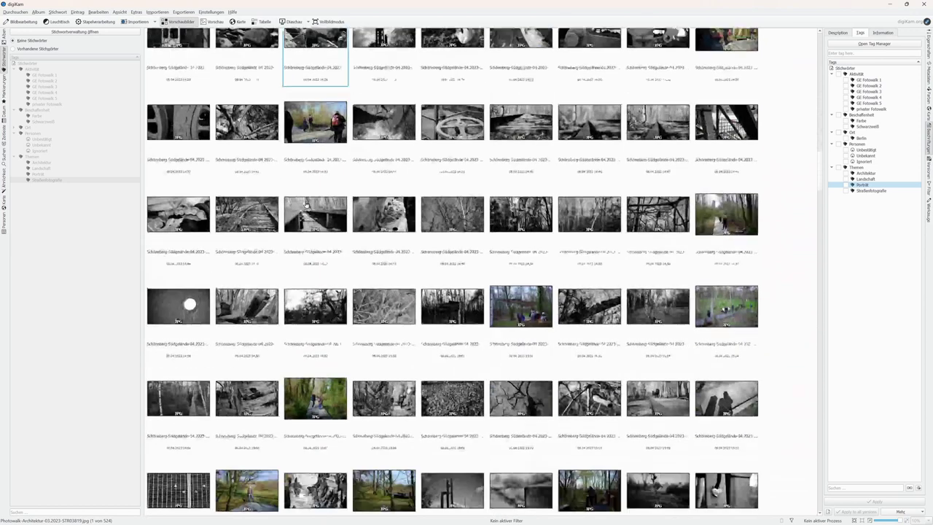
{"action": "scroll", "coordinate": [306, 206], "scroll_direction": "down", "scroll_amount": 10}
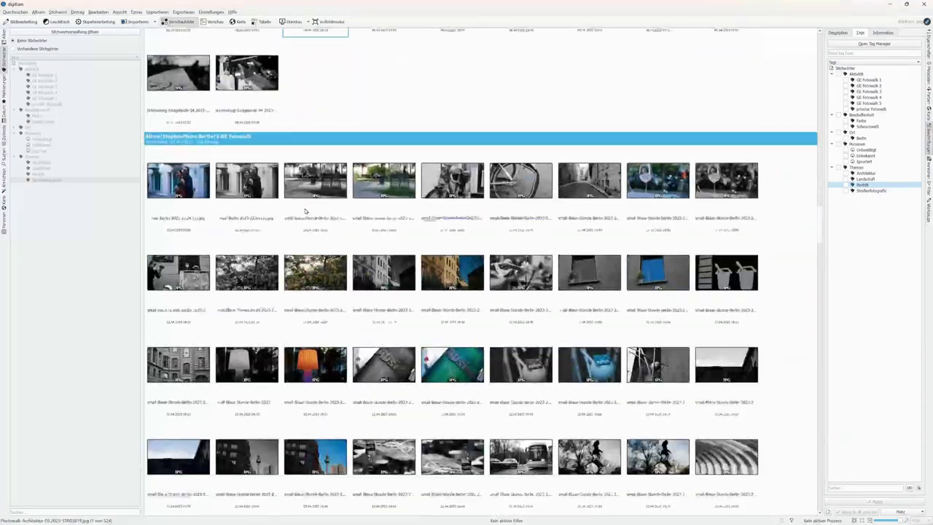
{"action": "scroll", "coordinate": [305, 211], "scroll_direction": "down", "scroll_amount": 10}
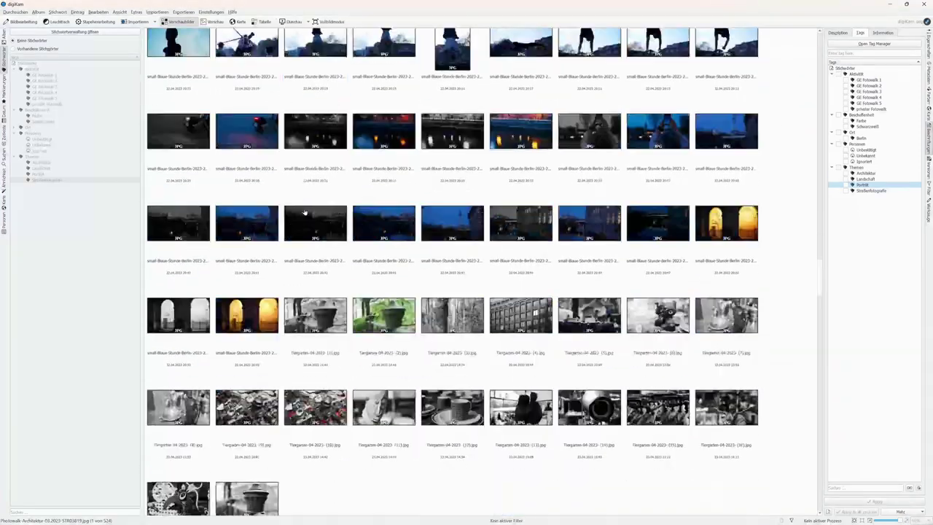
{"action": "scroll", "coordinate": [305, 211], "scroll_direction": "down", "scroll_amount": 2}
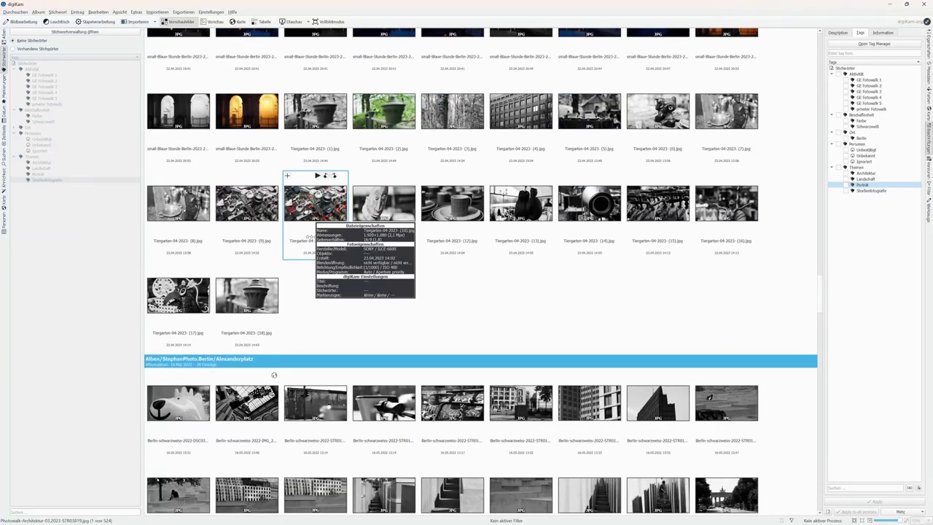
{"action": "scroll", "coordinate": [305, 211], "scroll_direction": "up", "scroll_amount": 6}
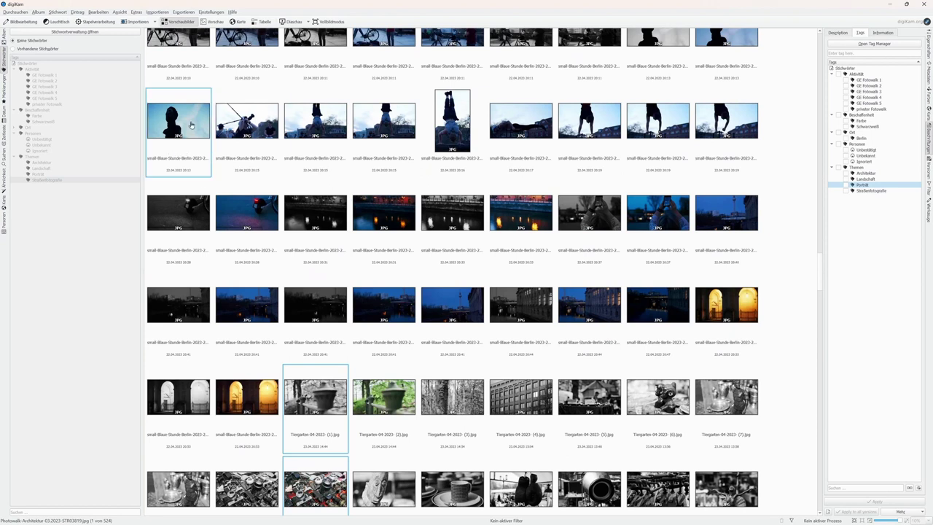
Return to the tagged photos, apply the Porträt tag to the third Straßenfotografie photo and remove it again
{"action": "left_click", "coordinate": [40, 48]}
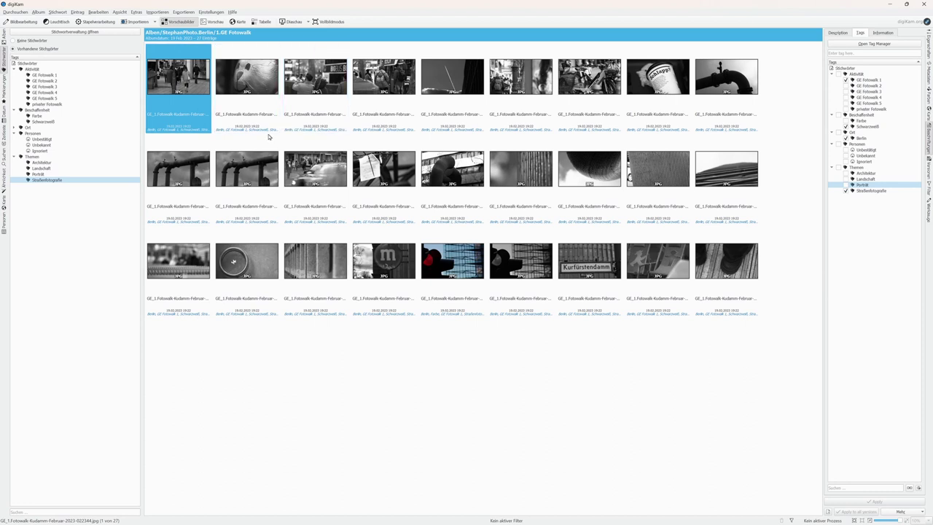
{"action": "left_click", "coordinate": [318, 49]}
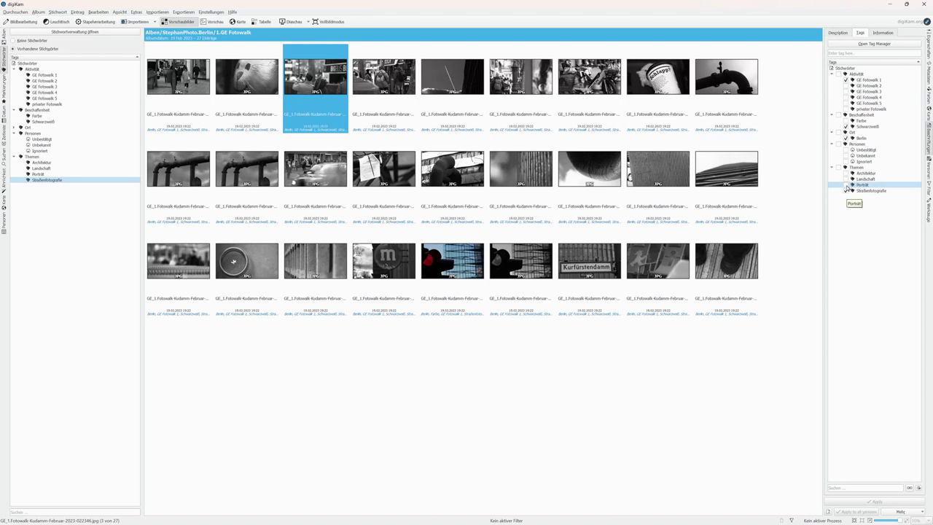
{"action": "left_click", "coordinate": [846, 186]}
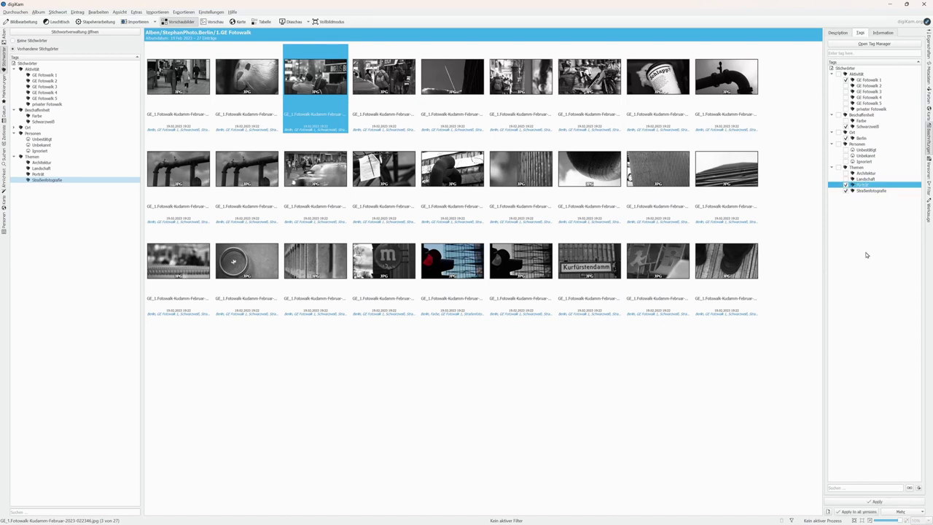
{"action": "left_click", "coordinate": [878, 503]}
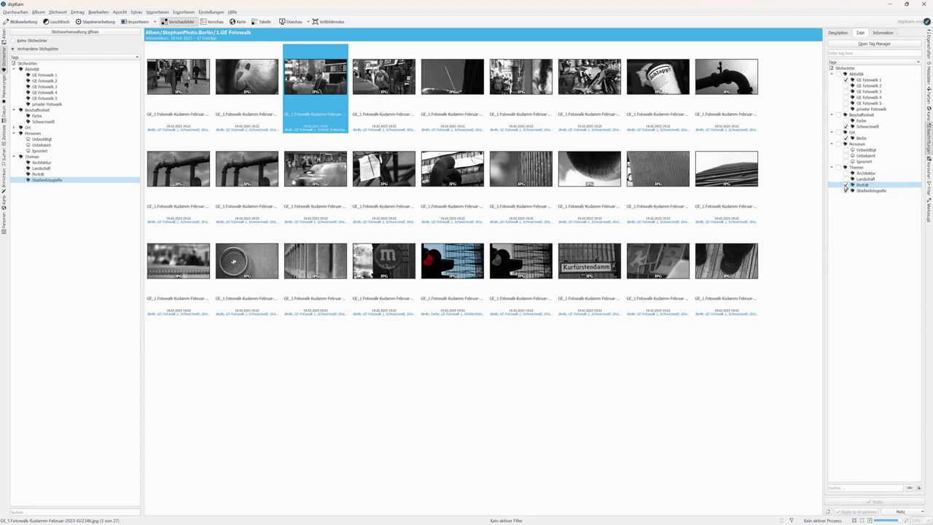
{"action": "left_click", "coordinate": [846, 185]}
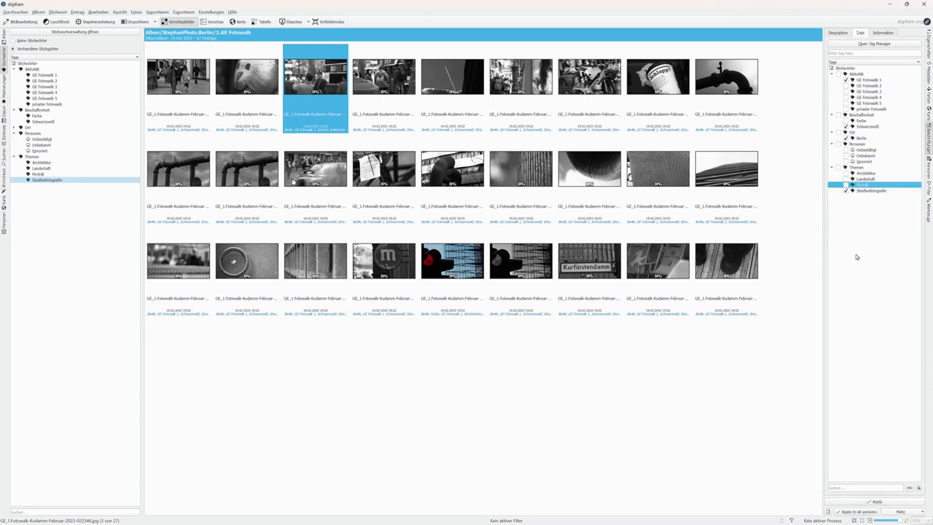
{"action": "left_click", "coordinate": [874, 502]}
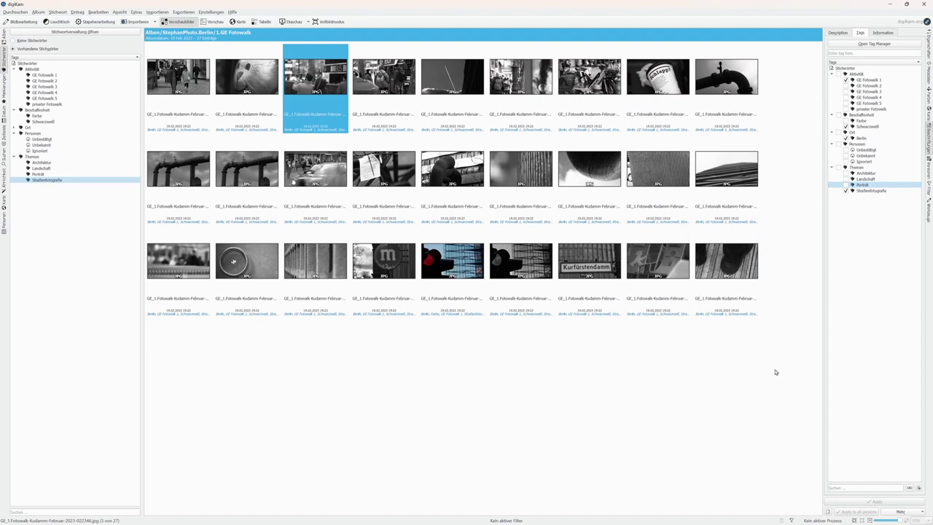
Try selecting all Straßenfotografie photos at once and four individual photos together, clearing each selection
{"action": "left_click_drag", "start_coordinate": [773, 358], "coordinate": [131, 76]}
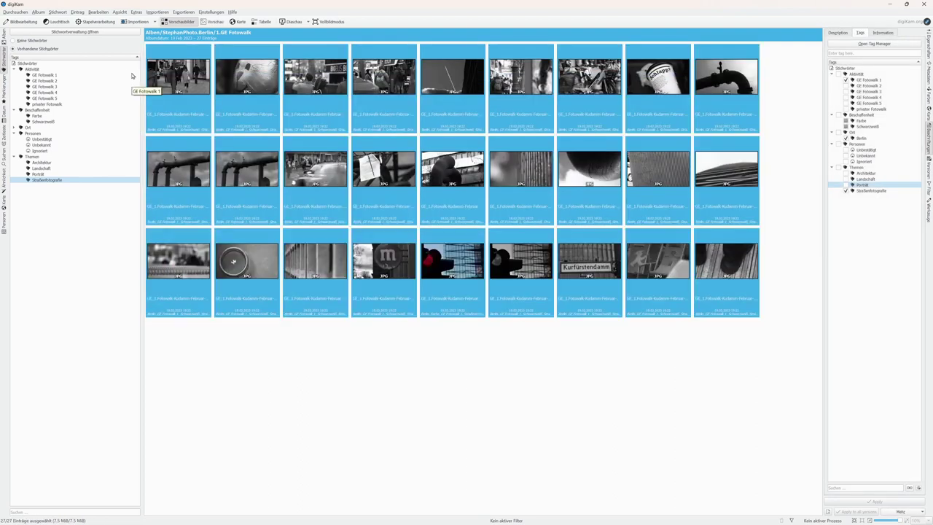
{"action": "left_click", "coordinate": [675, 336]}
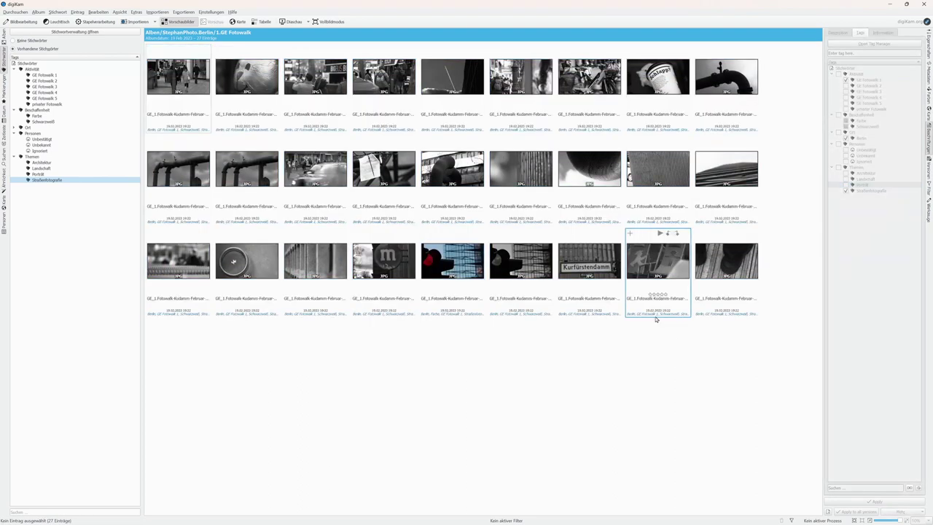
{"action": "left_click", "coordinate": [728, 277]}
{"action": "left_click", "coordinate": [599, 181], "text": "ctrl"}
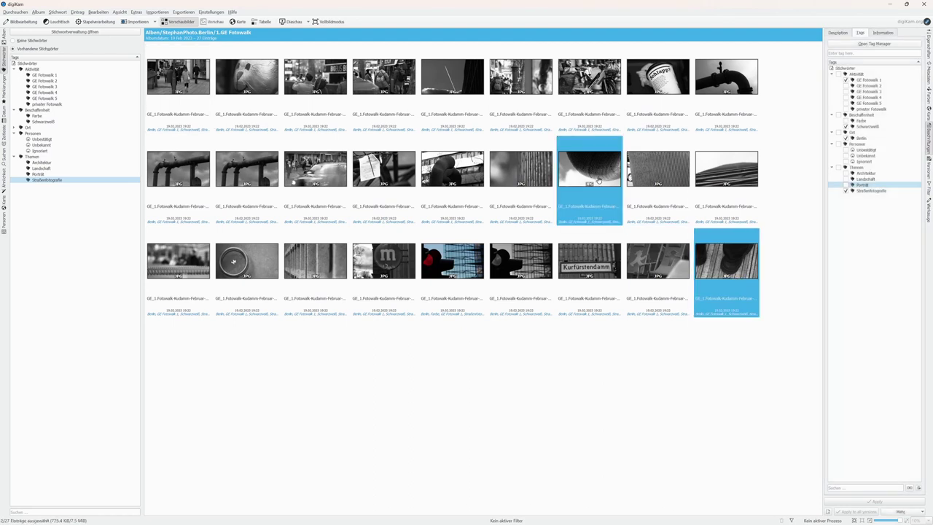
{"action": "left_click", "coordinate": [463, 173], "text": "ctrl"}
{"action": "left_click", "coordinate": [332, 175], "text": "ctrl"}
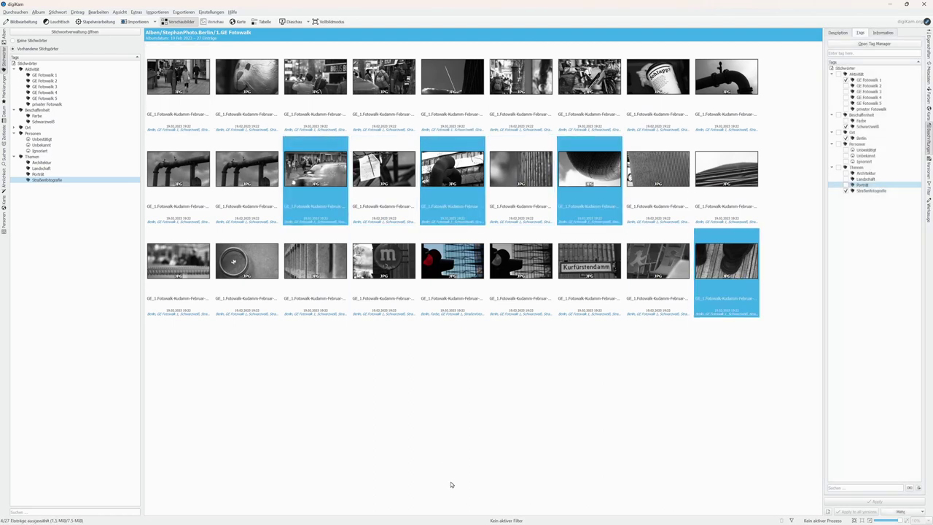
{"action": "left_click", "coordinate": [644, 448]}
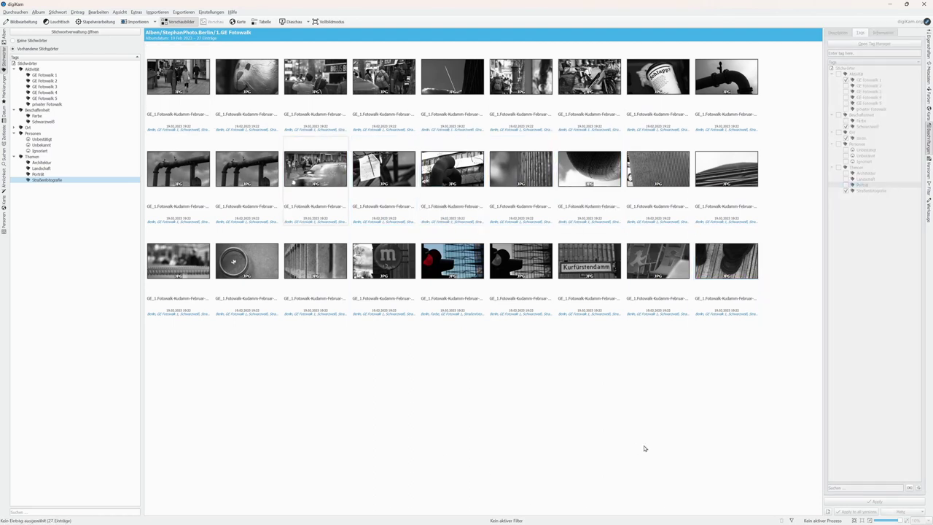
Check the photos tagged GE Fotowalk 2, and show the 2.GE Fotowalk album with smaller thumbnails
{"action": "left_click", "coordinate": [51, 81]}
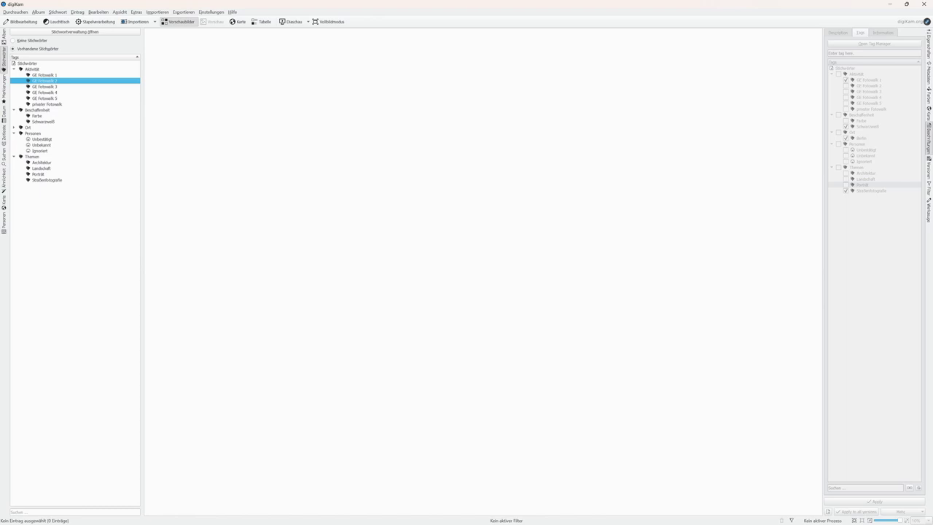
{"action": "left_click", "coordinate": [4, 36]}
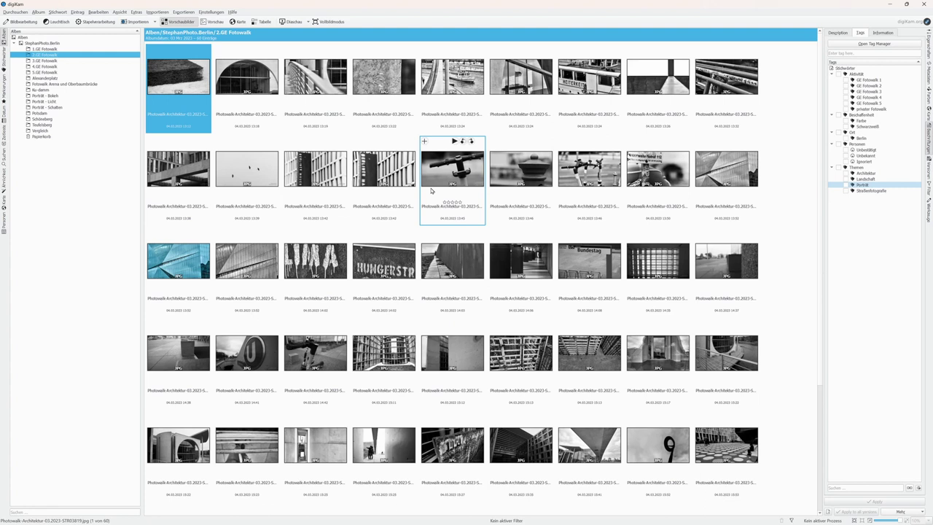
{"action": "scroll", "coordinate": [431, 191], "scroll_direction": "down", "scroll_amount": 2}
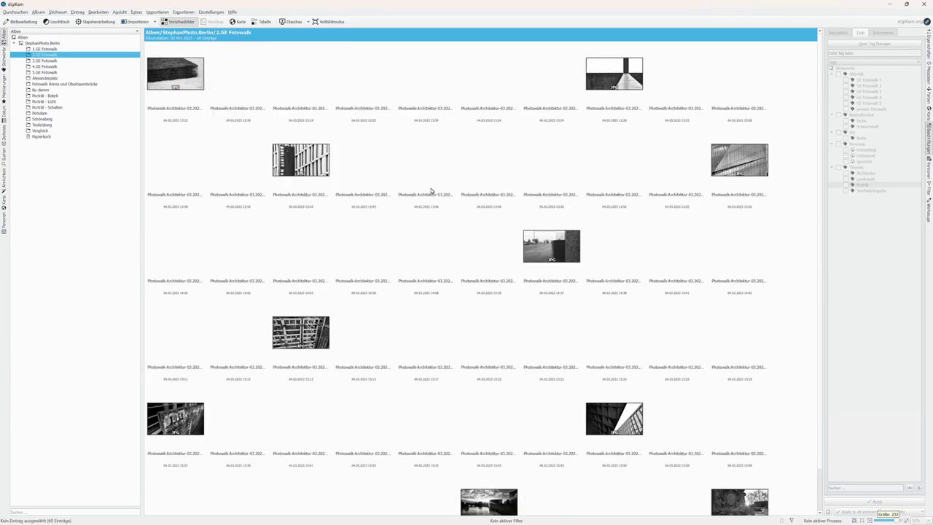
{"action": "scroll", "coordinate": [431, 190], "scroll_direction": "down", "scroll_amount": 1}
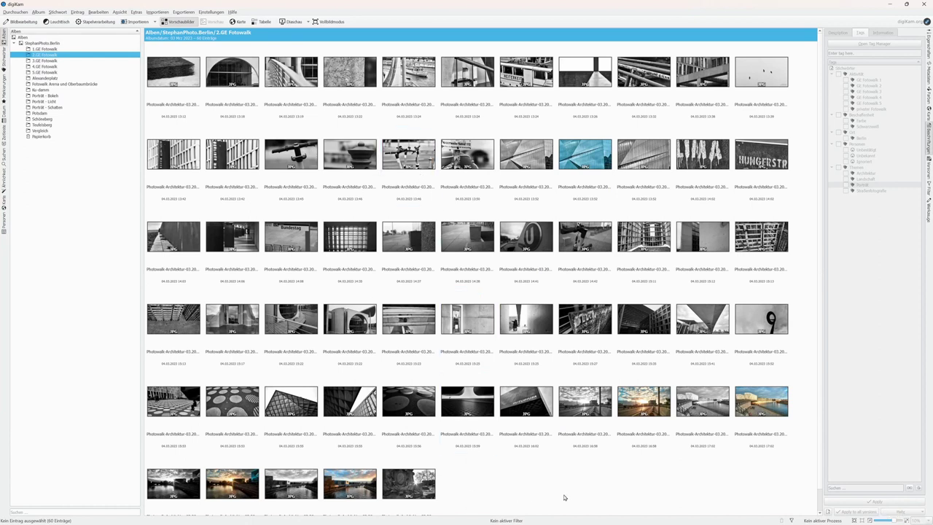
Apply the tags GE Fotowalk 2, Berlin and Architektur to all photos in the 2.GE Fotowalk album
{"action": "left_click_drag", "start_coordinate": [793, 498], "coordinate": [167, 34]}
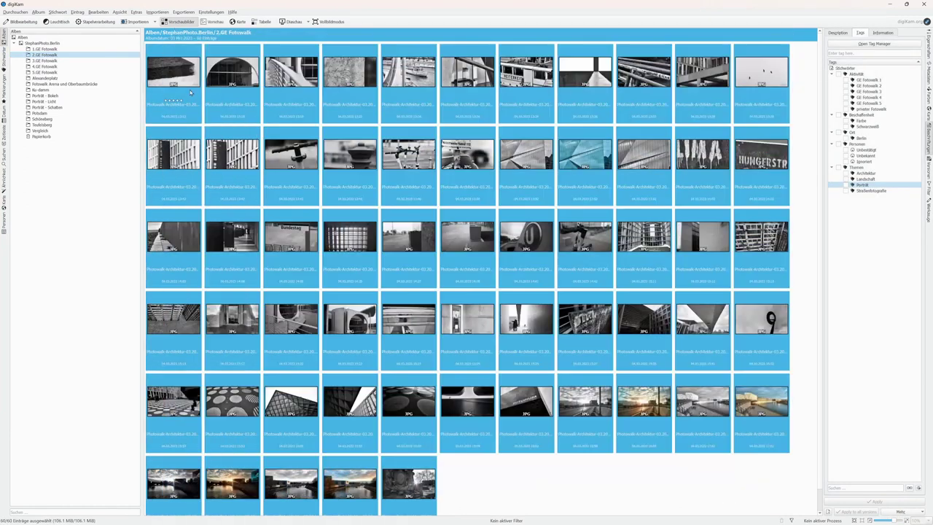
{"action": "left_click", "coordinate": [847, 85]}
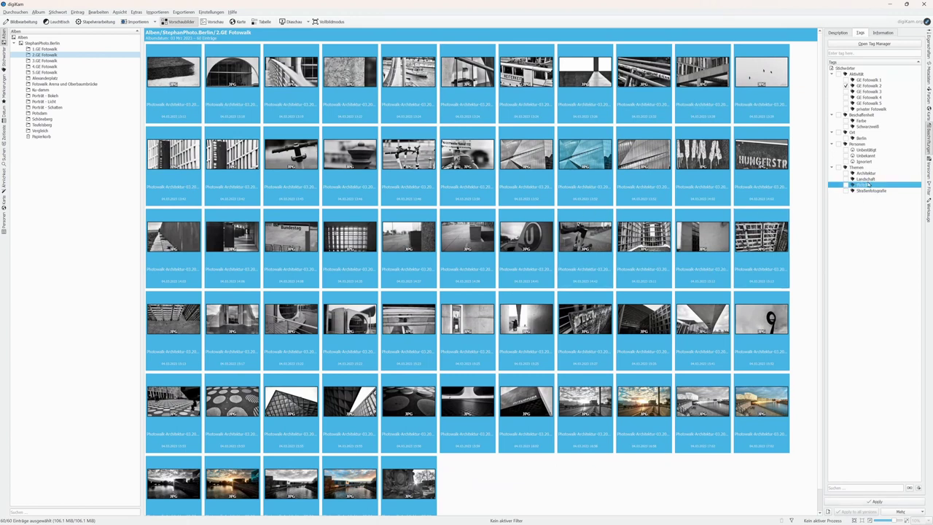
{"action": "left_click", "coordinate": [847, 173]}
{"action": "left_click", "coordinate": [878, 503]}
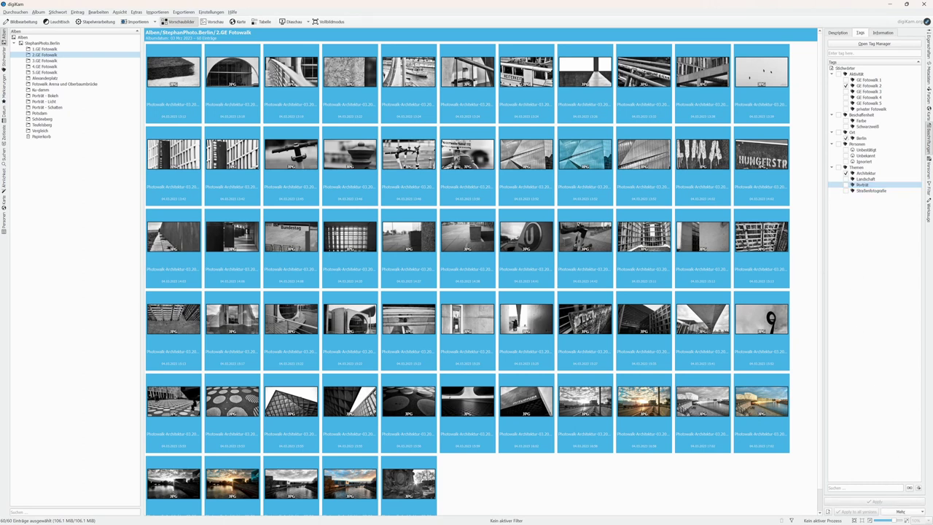
{"action": "left_click", "coordinate": [698, 485]}
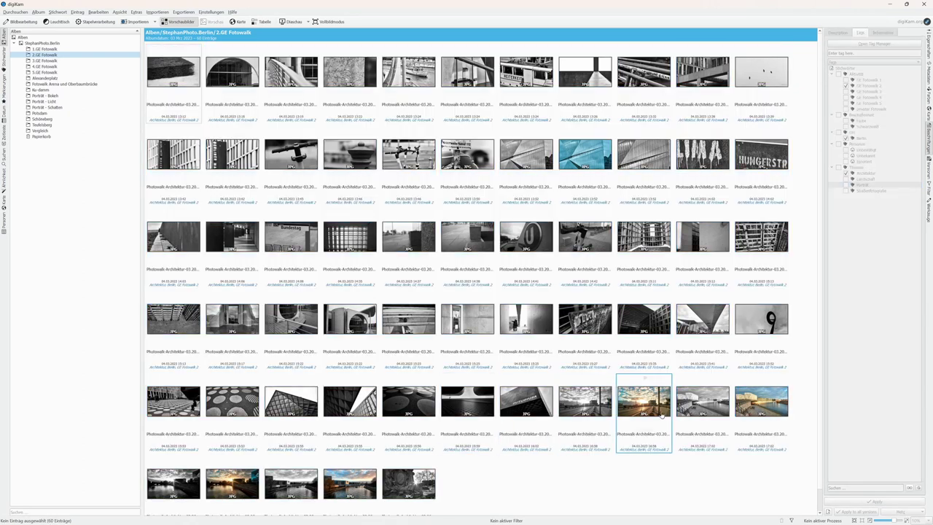
Apply the Farbe tag to the five colour photos in the 2.GE Fotowalk album and clear the selection
{"action": "mouse_move", "coordinate": [653, 412]}
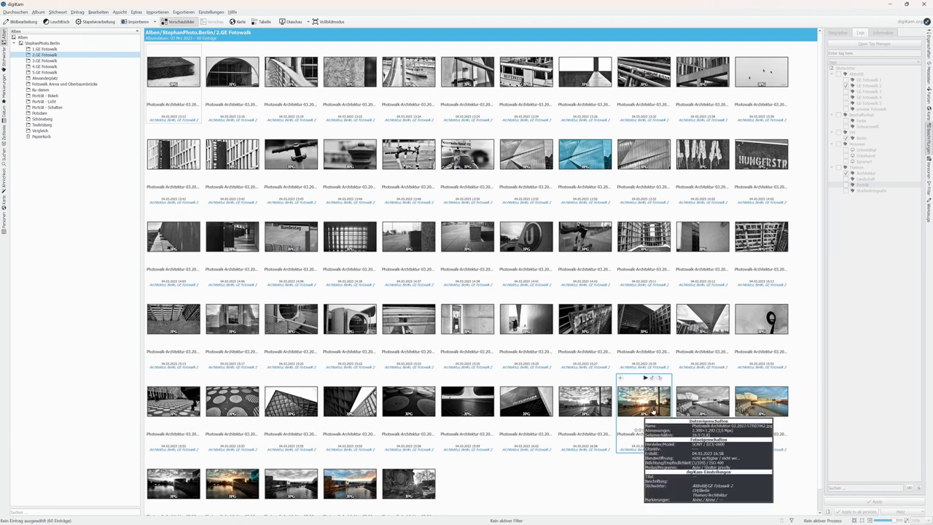
{"action": "left_click", "coordinate": [651, 410]}
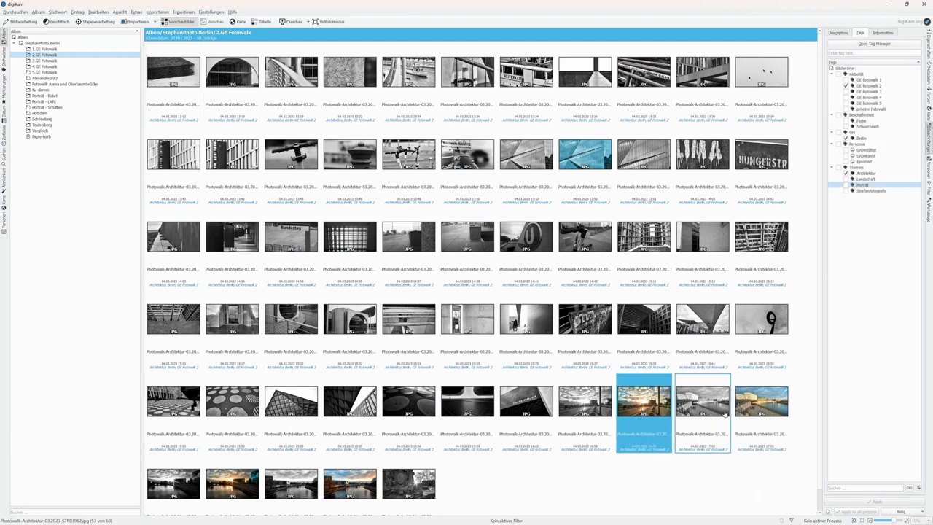
{"action": "left_click", "coordinate": [761, 402], "text": "ctrl"}
{"action": "left_click", "coordinate": [352, 487], "text": "ctrl"}
{"action": "left_click", "coordinate": [246, 490], "text": "ctrl"}
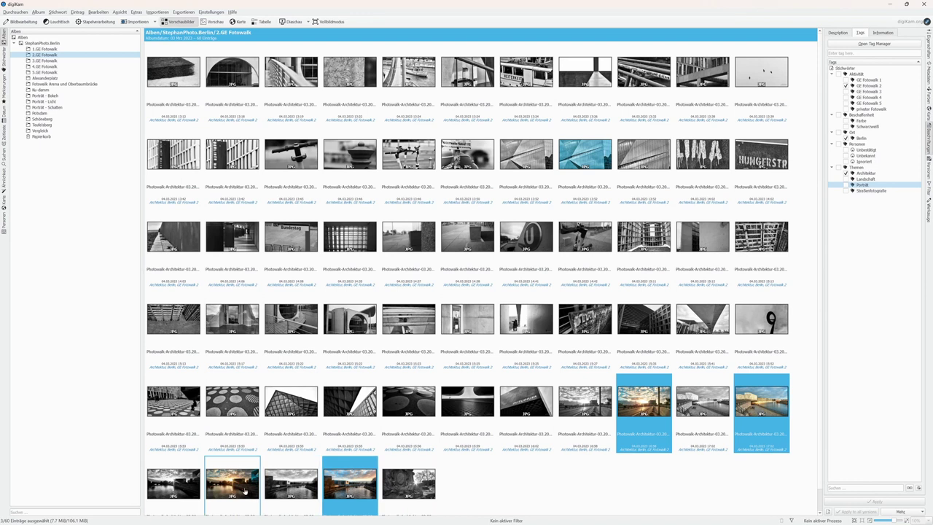
{"action": "left_click", "coordinate": [597, 130], "text": "ctrl"}
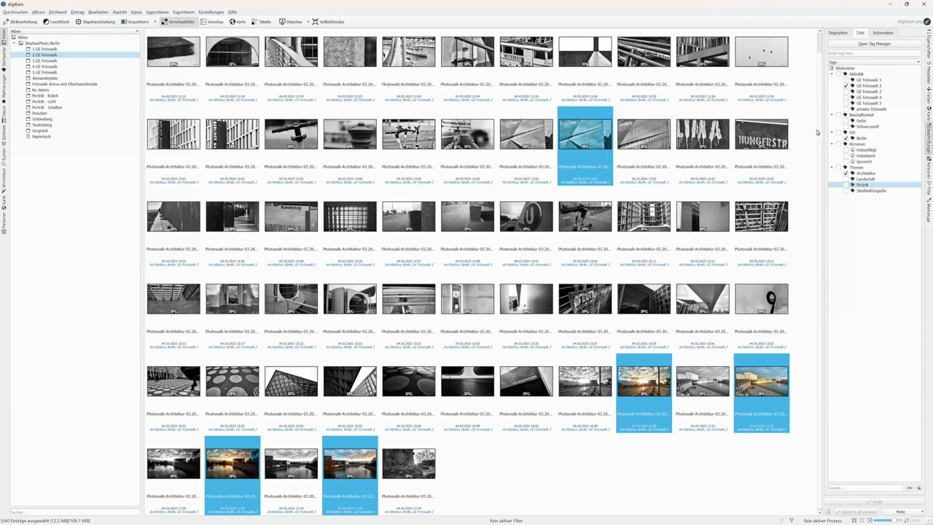
{"action": "left_click", "coordinate": [847, 121]}
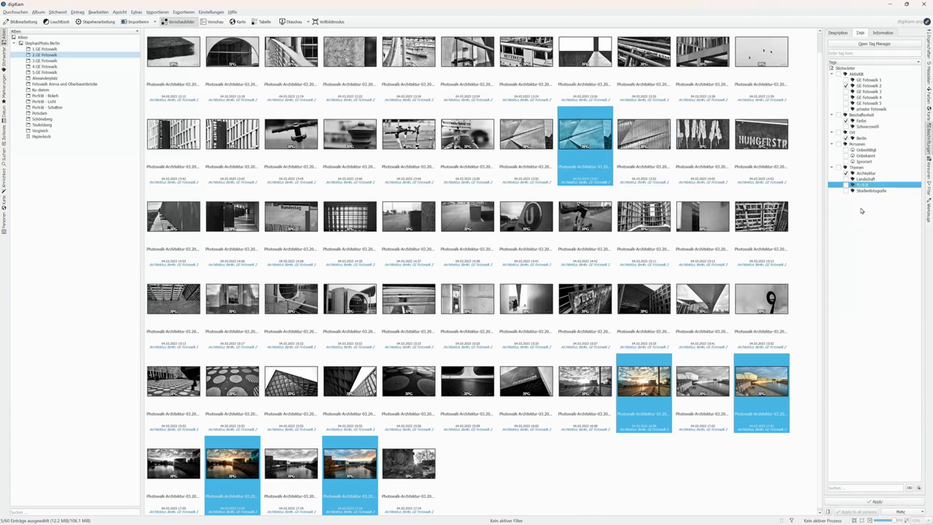
{"action": "left_click", "coordinate": [879, 503]}
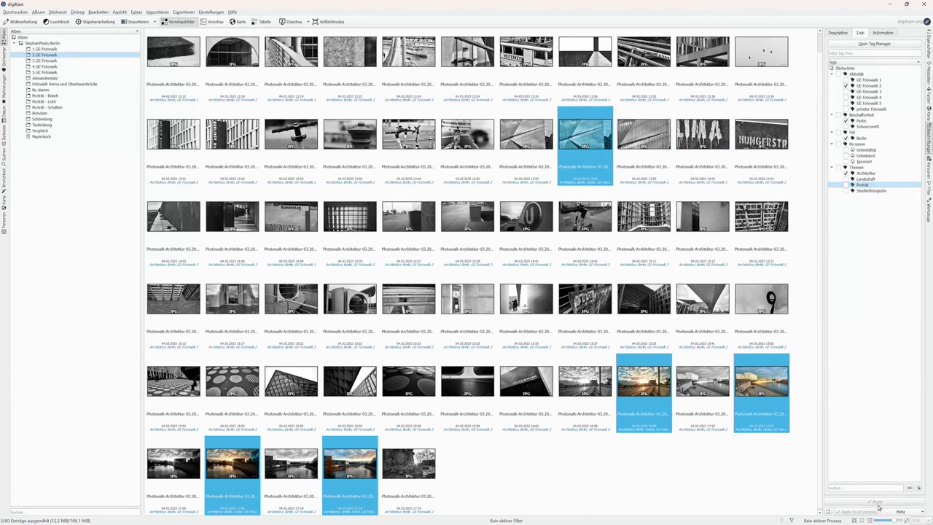
{"action": "left_click", "coordinate": [646, 491]}
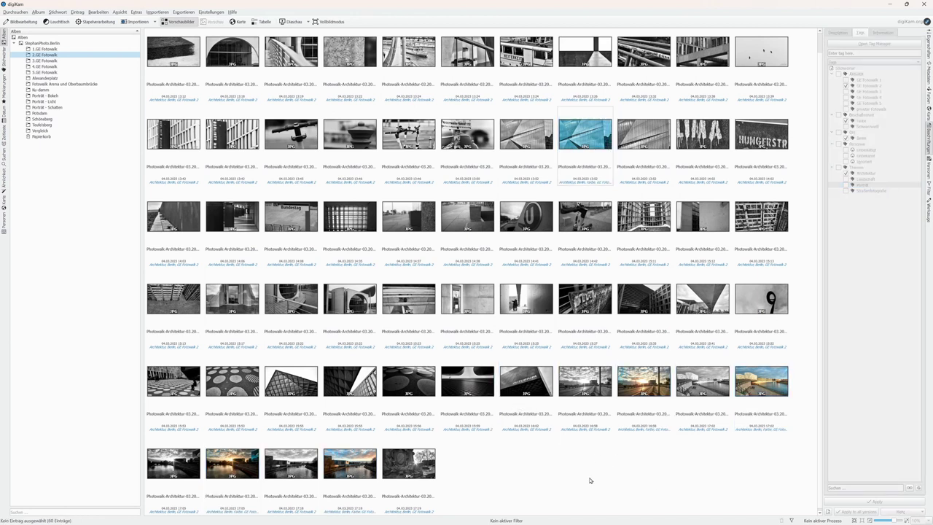
Apply the Schwarzweiß tag to all photos in the 2.GE Fotowalk album except the five colour photos
{"action": "left_click_drag", "start_coordinate": [797, 489], "coordinate": [197, 108]}
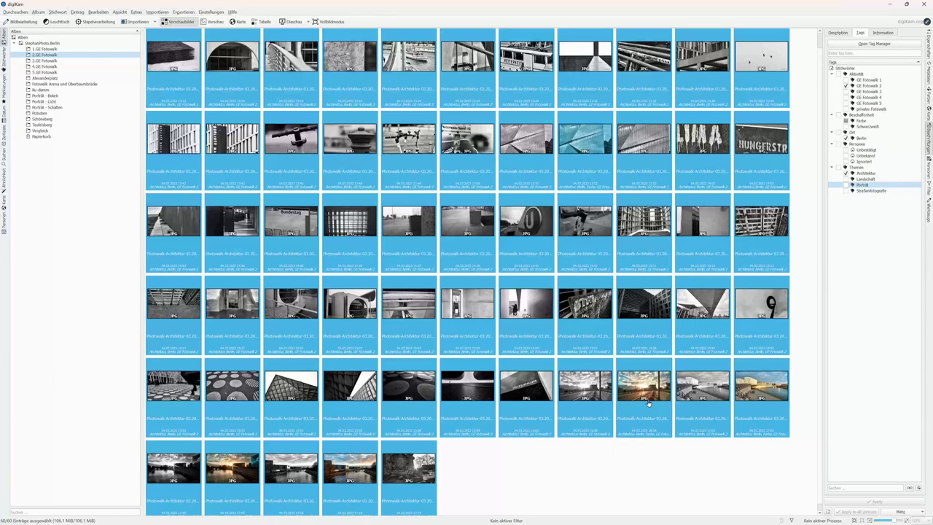
{"action": "left_click", "coordinate": [644, 386], "text": "ctrl"}
{"action": "left_click", "coordinate": [753, 403], "text": "ctrl"}
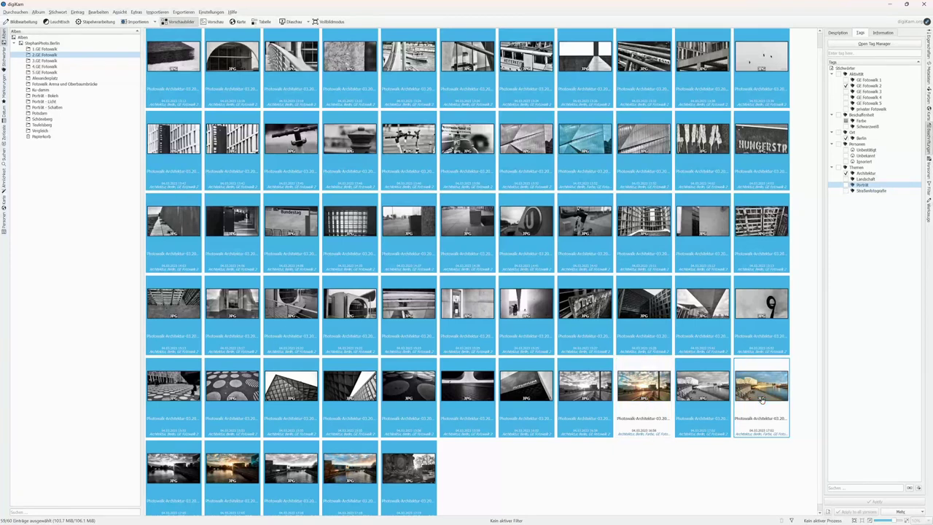
{"action": "left_click", "coordinate": [253, 472], "text": "ctrl"}
{"action": "left_click", "coordinate": [351, 472], "text": "ctrl"}
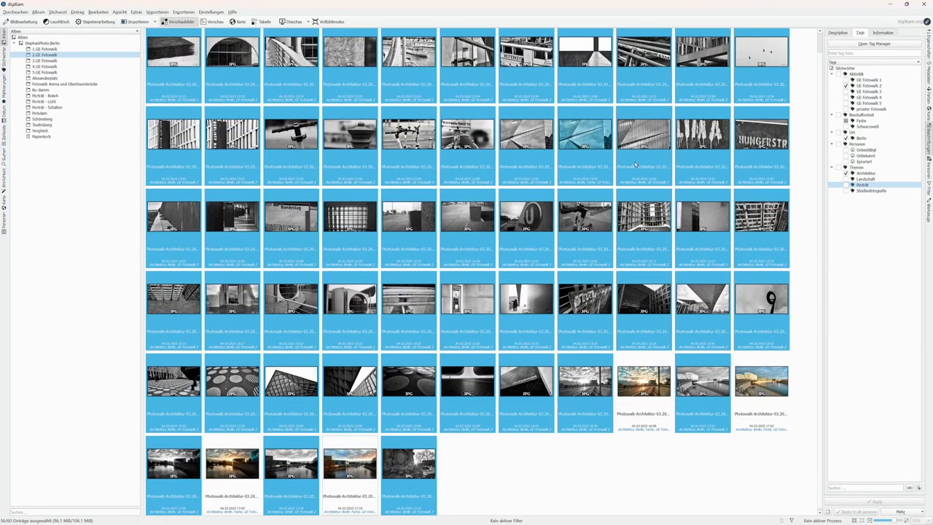
{"action": "left_click", "coordinate": [593, 130], "text": "ctrl"}
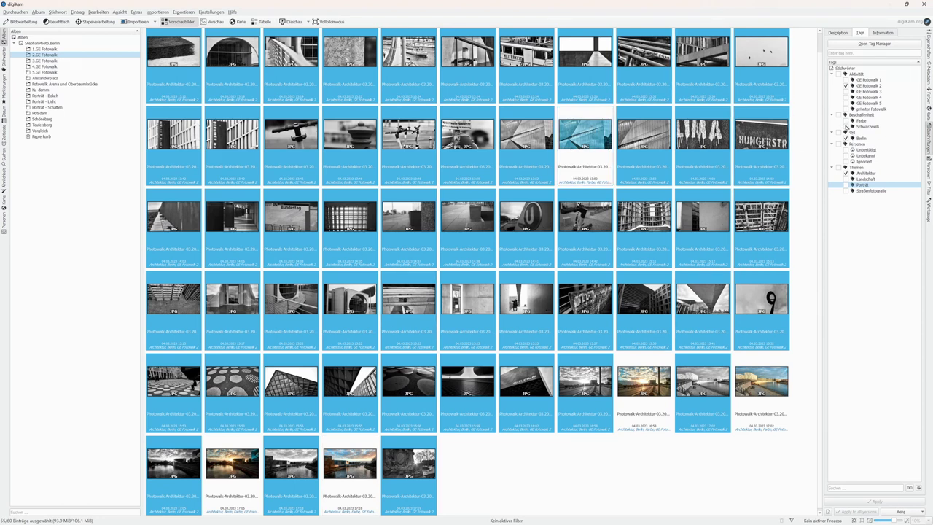
{"action": "left_click", "coordinate": [846, 127]}
{"action": "left_click", "coordinate": [867, 503]}
{"action": "mouse_move", "coordinate": [668, 364]}
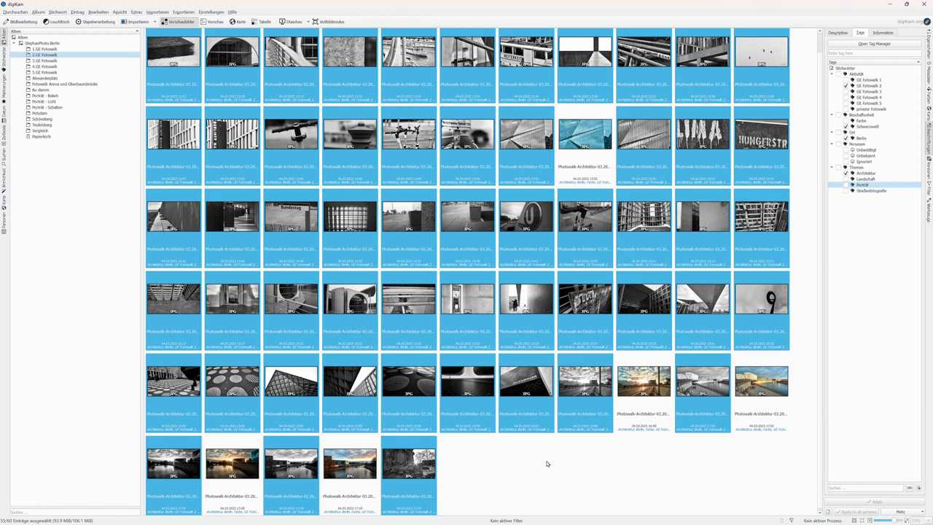
Browse the collection by the tags Architektur, GE Fotowalk 2 and Farbe, one after another
{"action": "scroll", "coordinate": [547, 462], "scroll_direction": "up", "scroll_amount": 1}
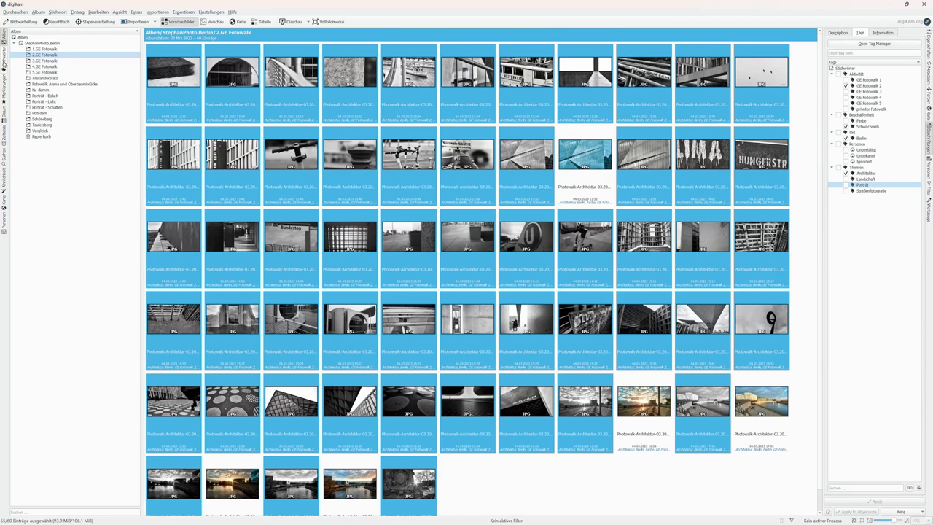
{"action": "left_click", "coordinate": [5, 64]}
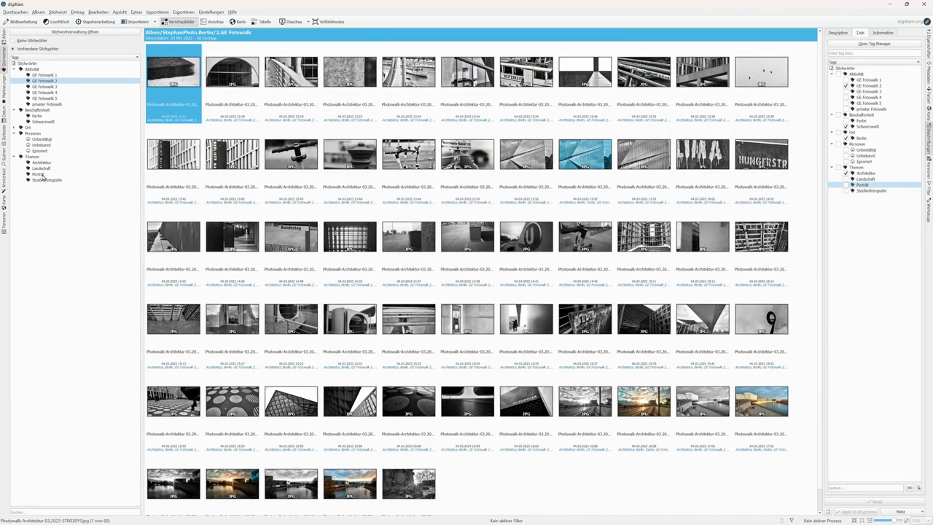
{"action": "left_click", "coordinate": [42, 162]}
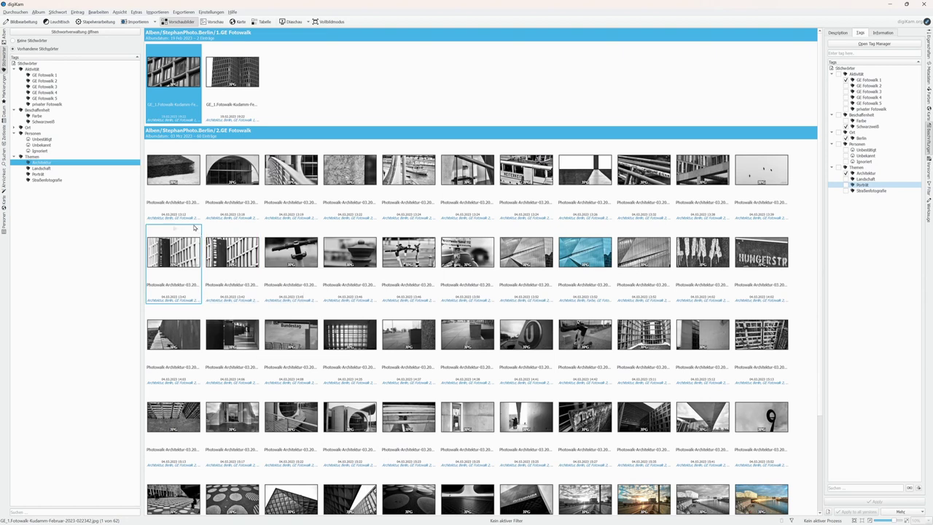
{"action": "left_click", "coordinate": [44, 81]}
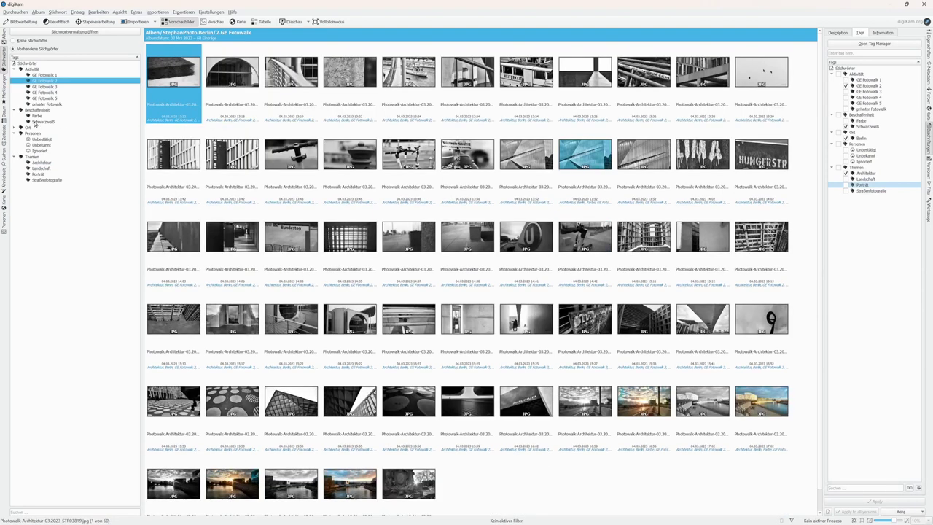
{"action": "left_click", "coordinate": [36, 117]}
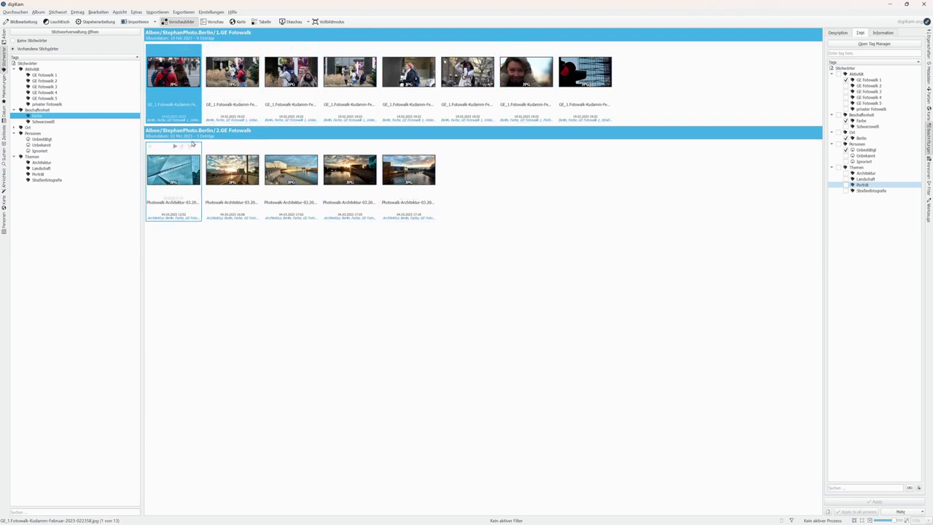
Check the actions available for the last Farbe photo from the 2.GE Fotowalk album, leaving without choosing one and clearing the selection
{"action": "mouse_move", "coordinate": [225, 46]}
{"action": "left_click", "coordinate": [403, 181]}
{"action": "right_click", "coordinate": [405, 179]}
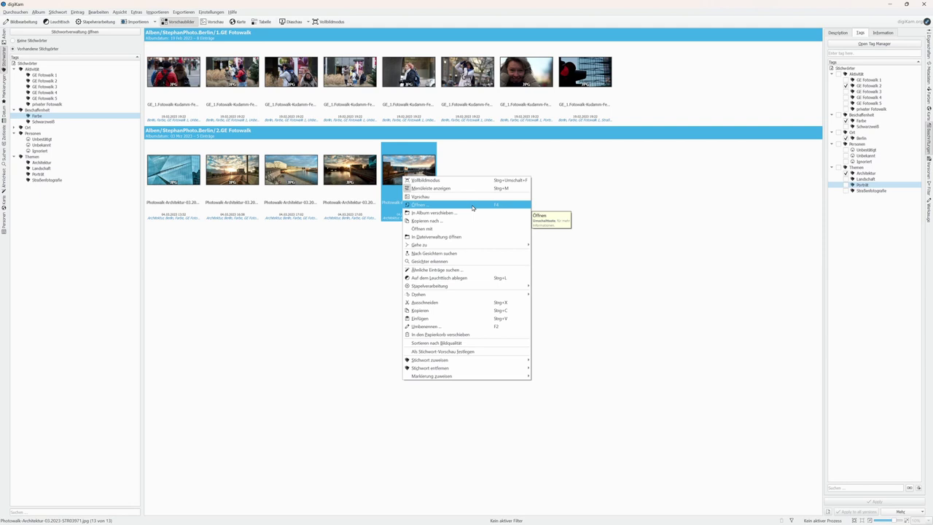
{"action": "left_click", "coordinate": [354, 231]}
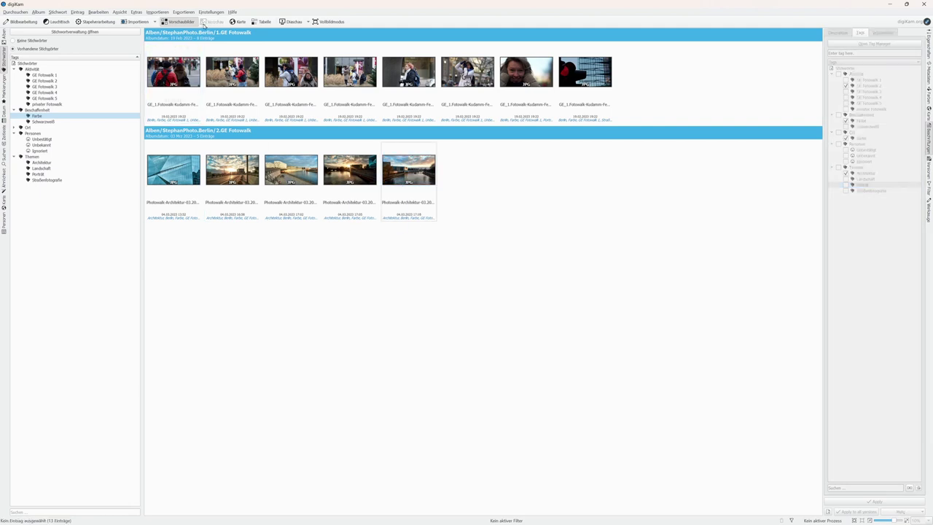
View the photos tagged GE Fotowalk 1 in the large preview, advancing from the first photo to the fifth
{"action": "left_click", "coordinate": [37, 75]}
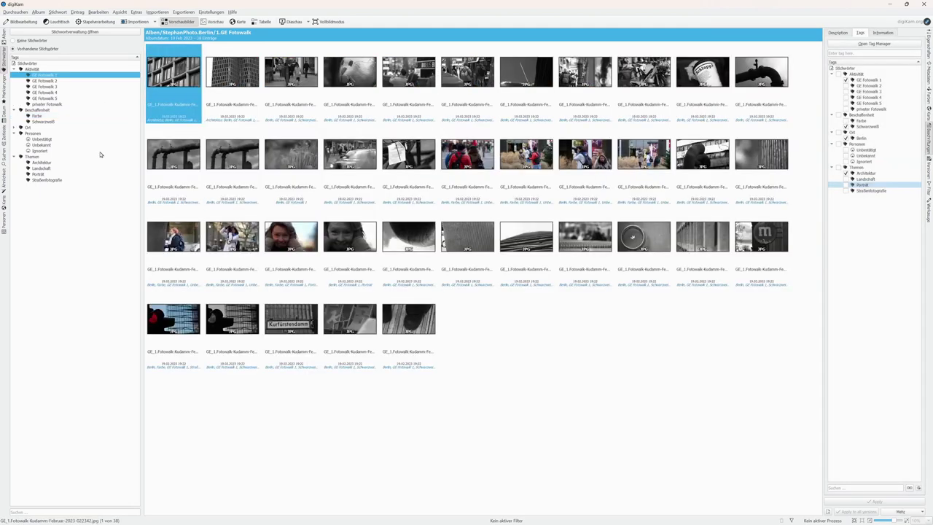
{"action": "left_click", "coordinate": [213, 21]}
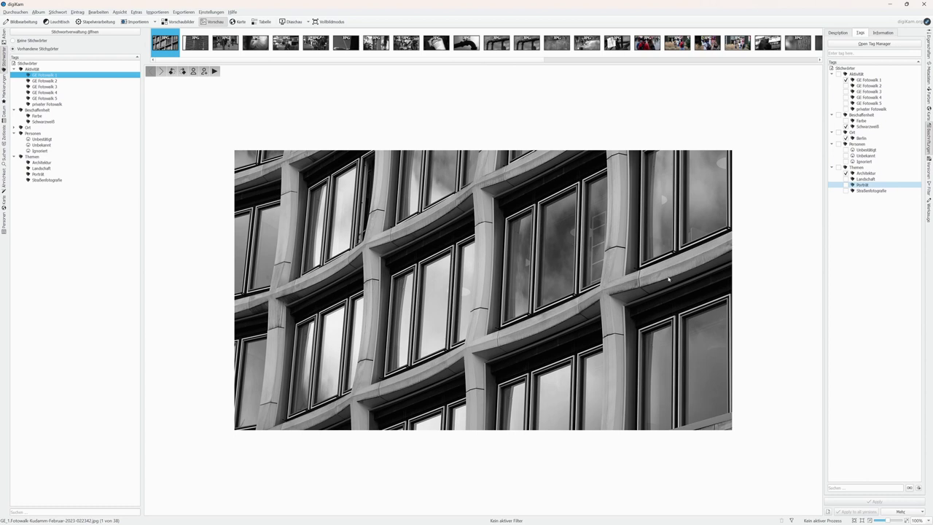
{"action": "left_click", "coordinate": [161, 71]}
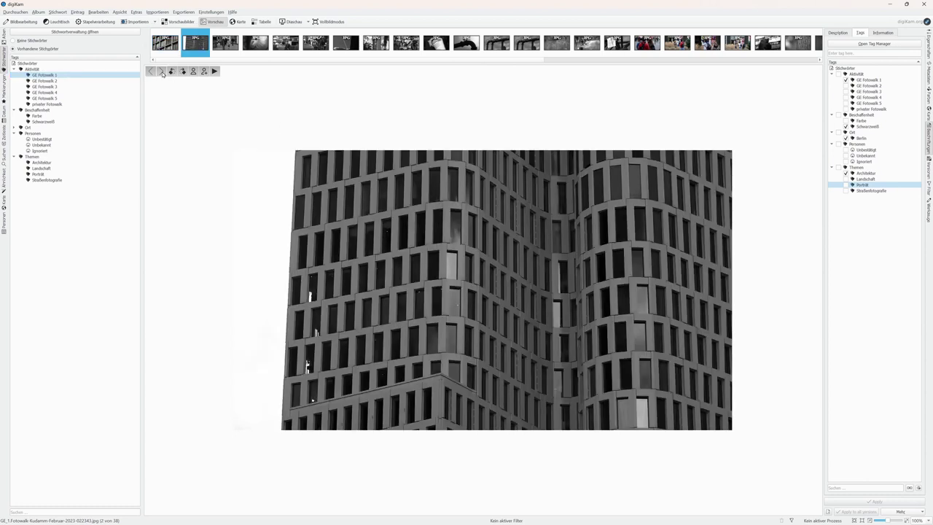
{"action": "left_click", "coordinate": [161, 71]}
{"action": "left_click", "coordinate": [161, 71]}
{"action": "left_click", "coordinate": [161, 71]}
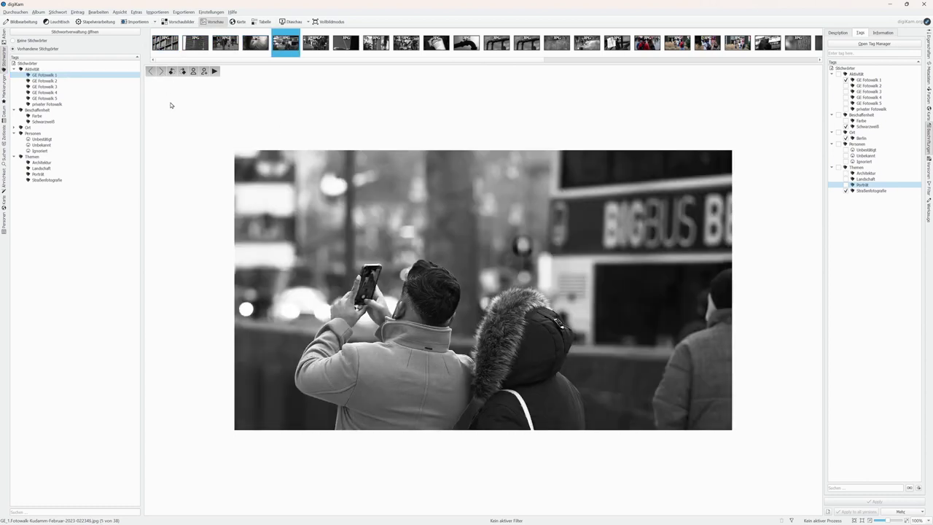